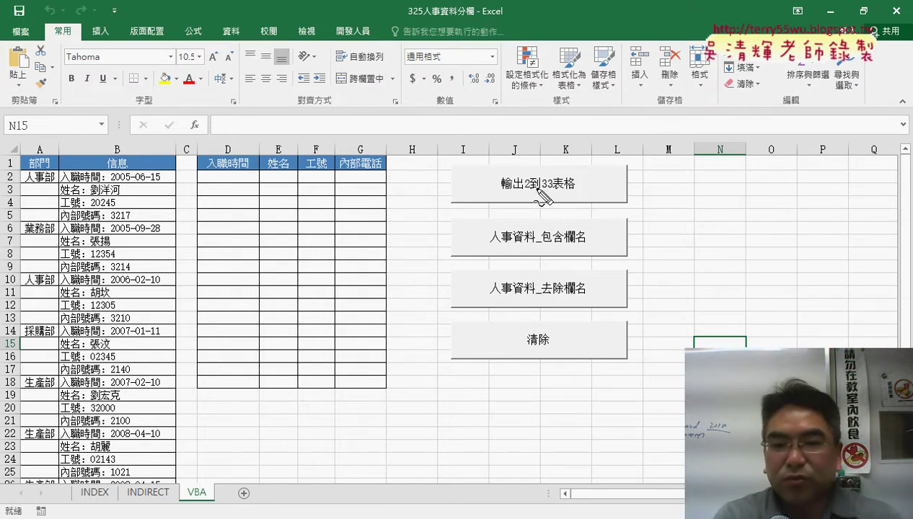
# Step: Mark column C and the blank output table, then run the 輸出2到33表格 macro button
pyautogui.moveTo(194, 171); pyautogui.dragTo(189, 292)
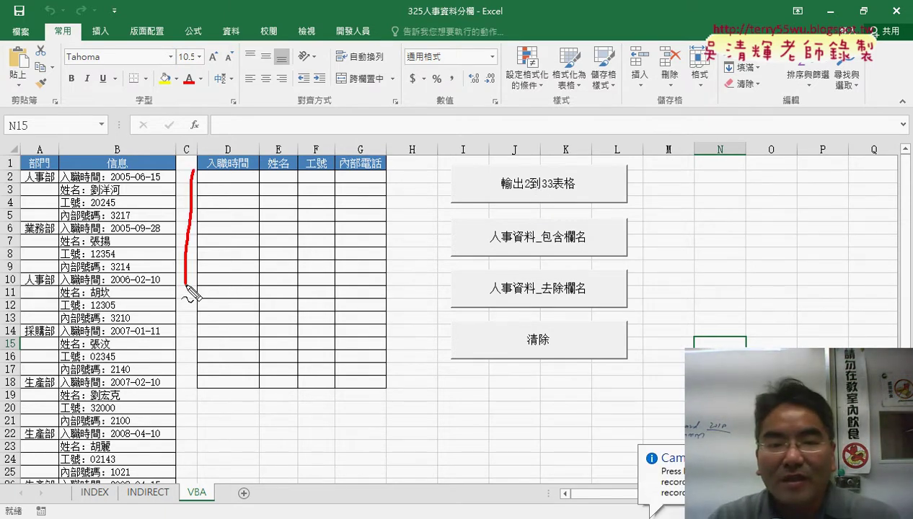
pyautogui.moveTo(202, 173); pyautogui.dragTo(205, 300)
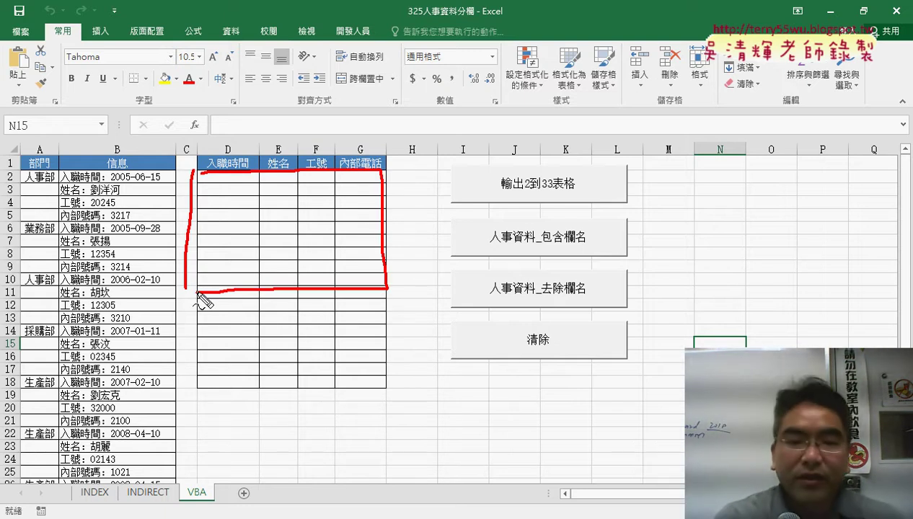
pyautogui.press('Escape')
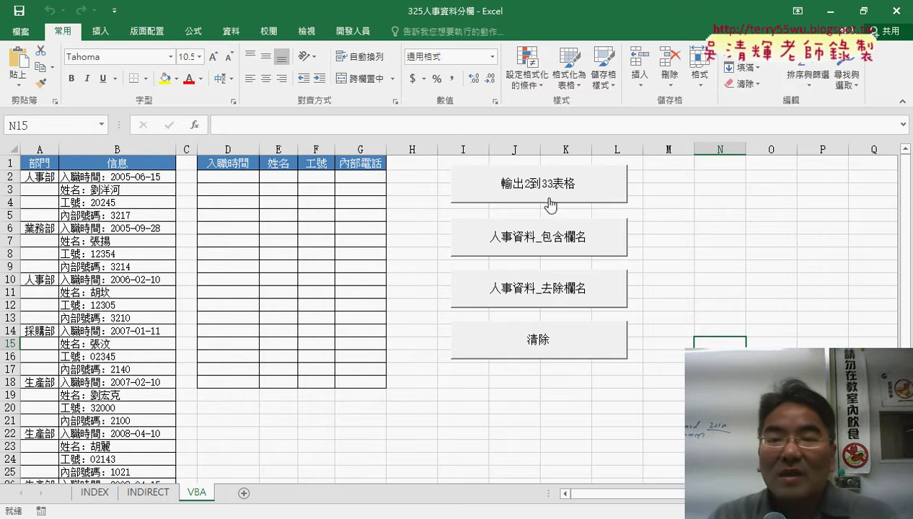
pyautogui.click(557, 196)
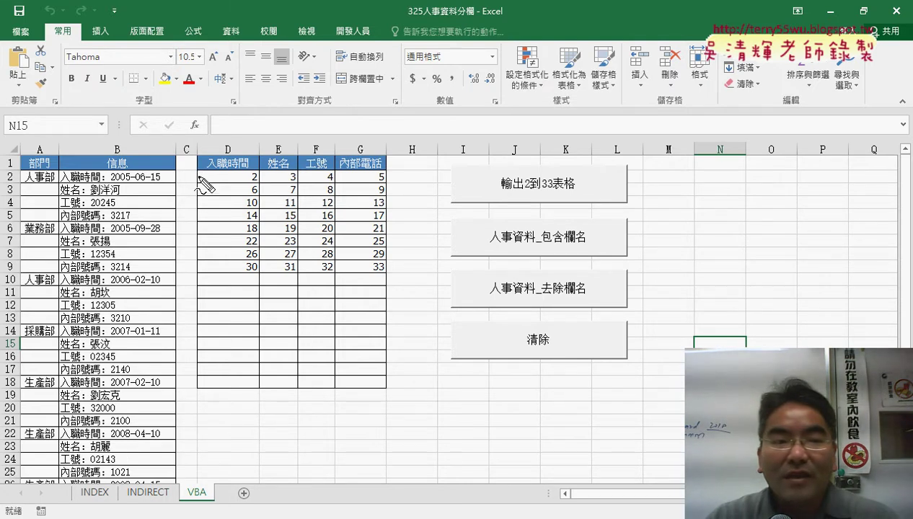
pyautogui.moveTo(16, 172); pyautogui.dragTo(14, 184)
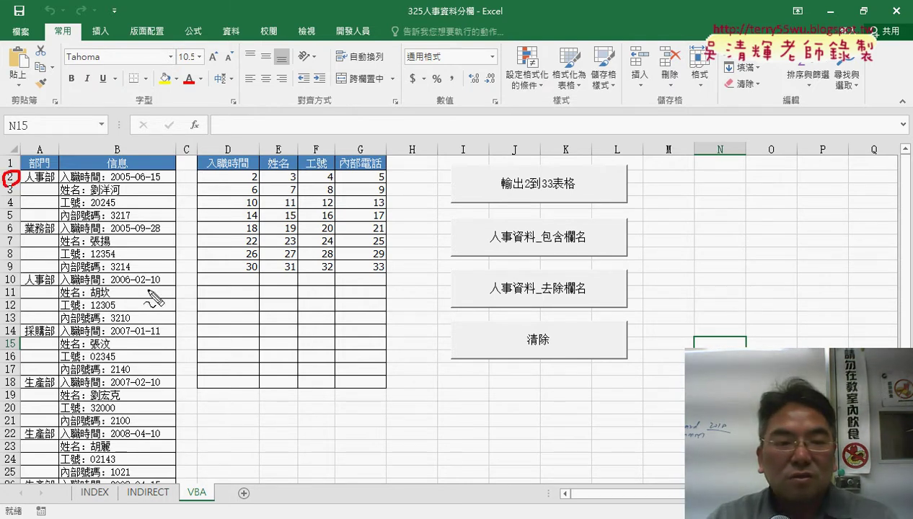
pyautogui.moveTo(11, 261); pyautogui.dragTo(14, 272)
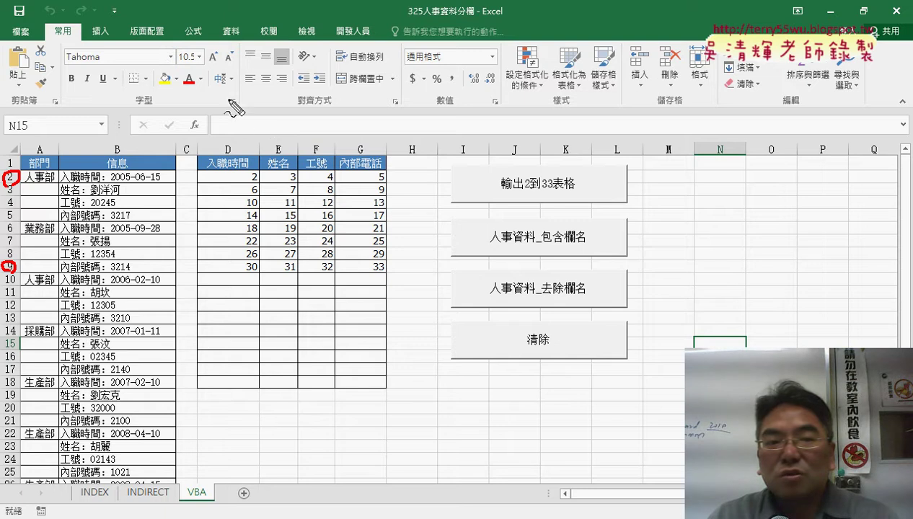
pyautogui.moveTo(230, 70); pyautogui.dragTo(206, 82)
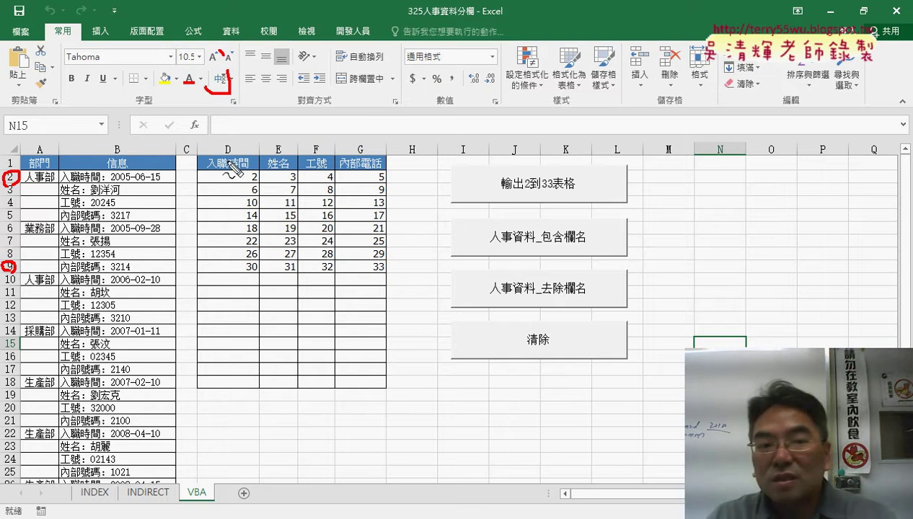
pyautogui.moveTo(222, 149)
pyautogui.mouseDown()
pyautogui.moveTo(238, 154)
pyautogui.moveTo(228, 144)
pyautogui.mouseUp()
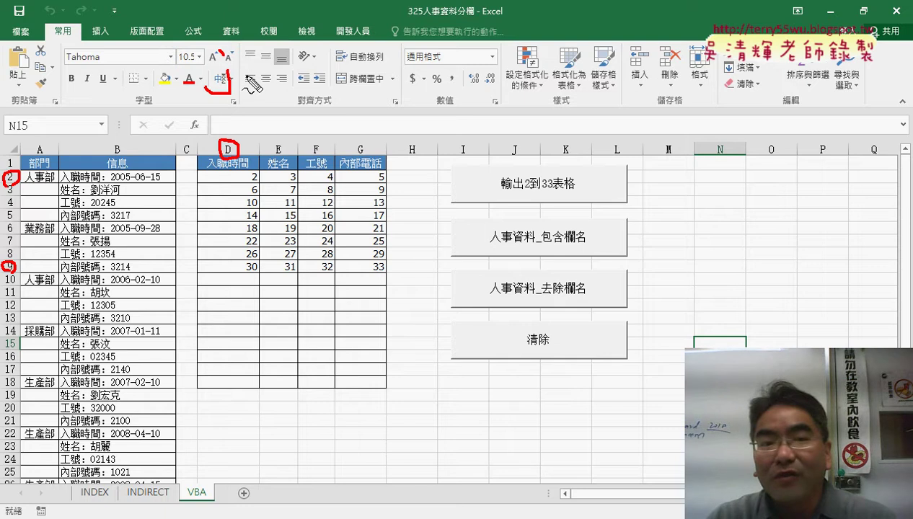
pyautogui.moveTo(242, 73)
pyautogui.mouseDown()
pyautogui.moveTo(303, 74)
pyautogui.moveTo(294, 94)
pyautogui.mouseUp()
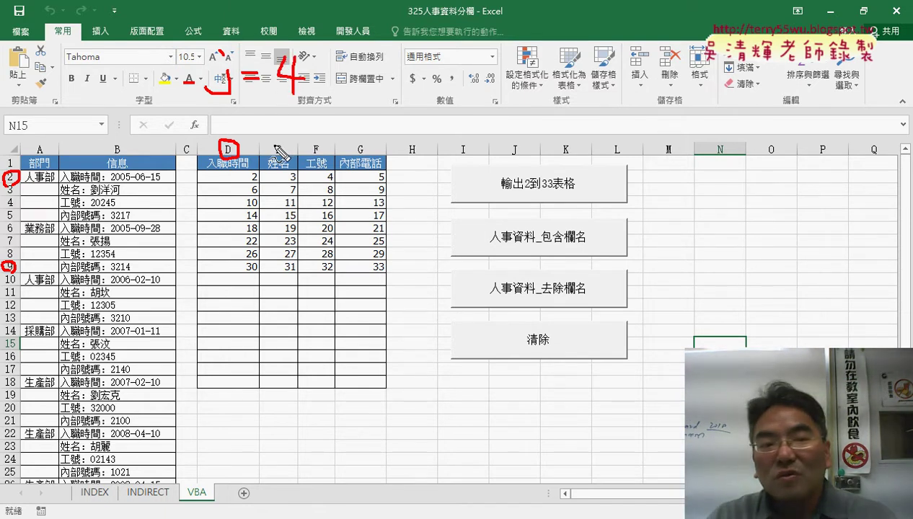
pyautogui.moveTo(333, 71)
pyautogui.mouseDown()
pyautogui.moveTo(355, 70)
pyautogui.moveTo(344, 84)
pyautogui.moveTo(402, 87)
pyautogui.mouseUp()
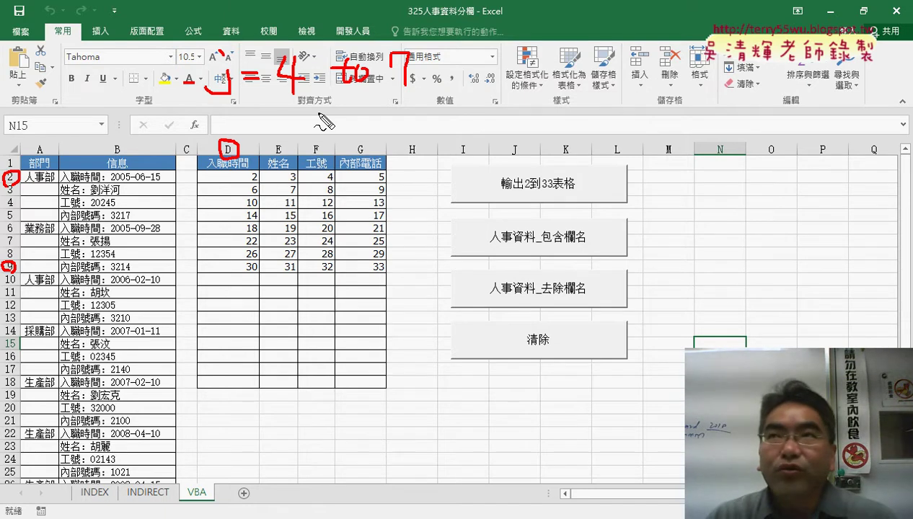
pyautogui.moveTo(256, 170)
pyautogui.mouseDown()
pyautogui.moveTo(264, 181)
pyautogui.moveTo(329, 187)
pyautogui.mouseUp()
pyautogui.moveTo(383, 169); pyautogui.dragTo(379, 186)
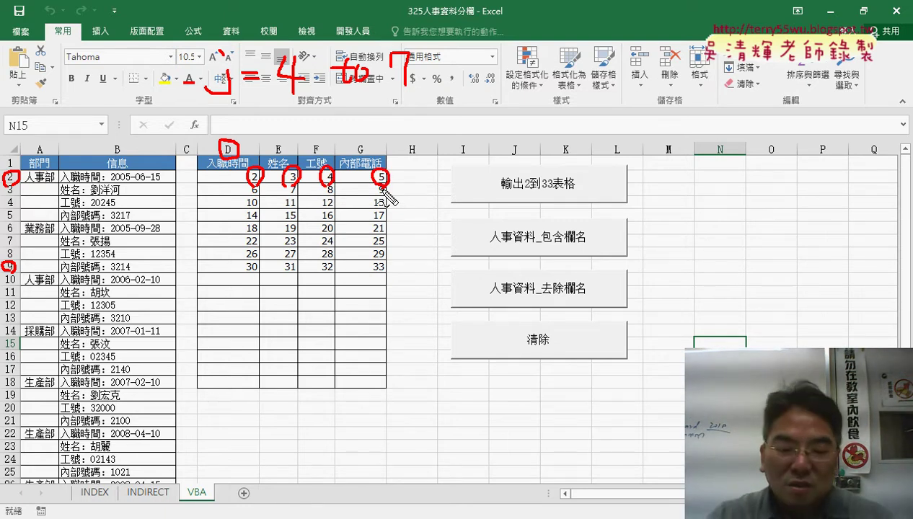
pyautogui.press('Escape')
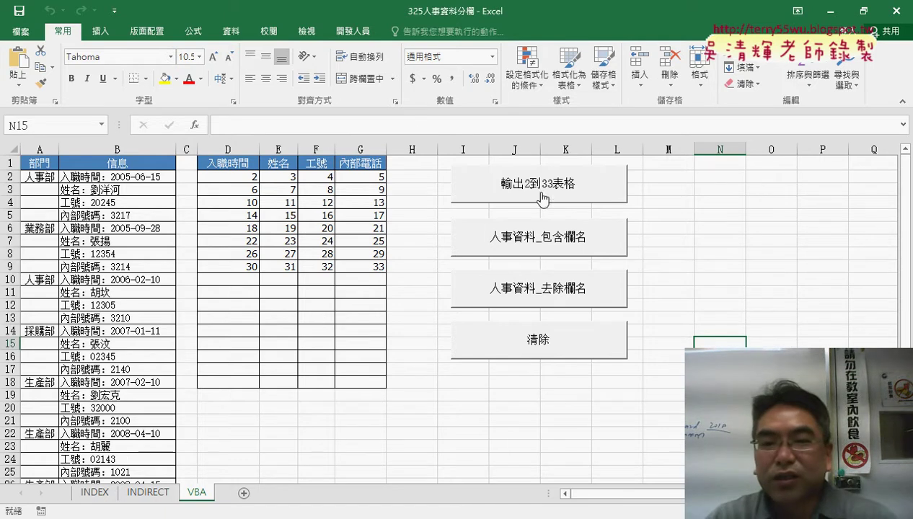
# Step: Open the 輸出2到33表格 button's macro code via 指定巨集 > 編輯 and place it beside the sheet
pyautogui.rightClick(583, 195)
pyautogui.click(755, 205)
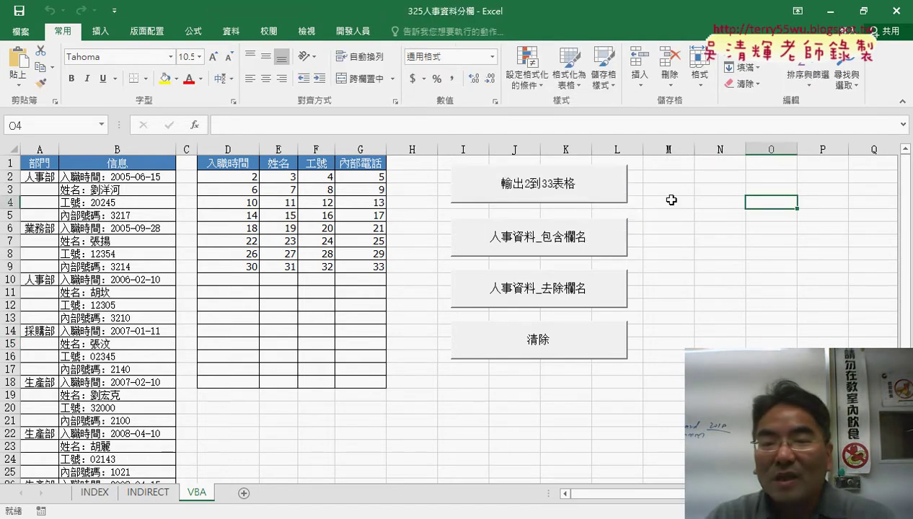
pyautogui.rightClick(611, 186)
pyautogui.click(652, 303)
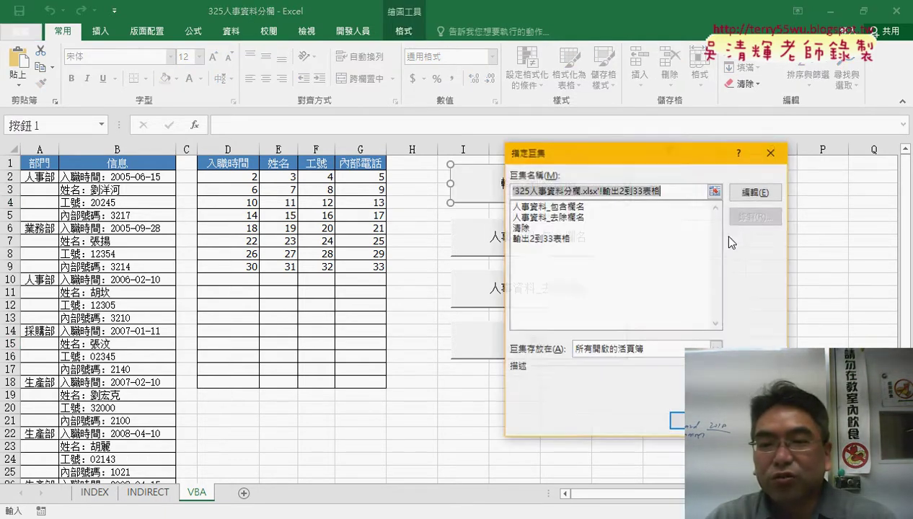
pyautogui.click(743, 189)
pyautogui.moveTo(462, 34); pyautogui.dragTo(607, 15)
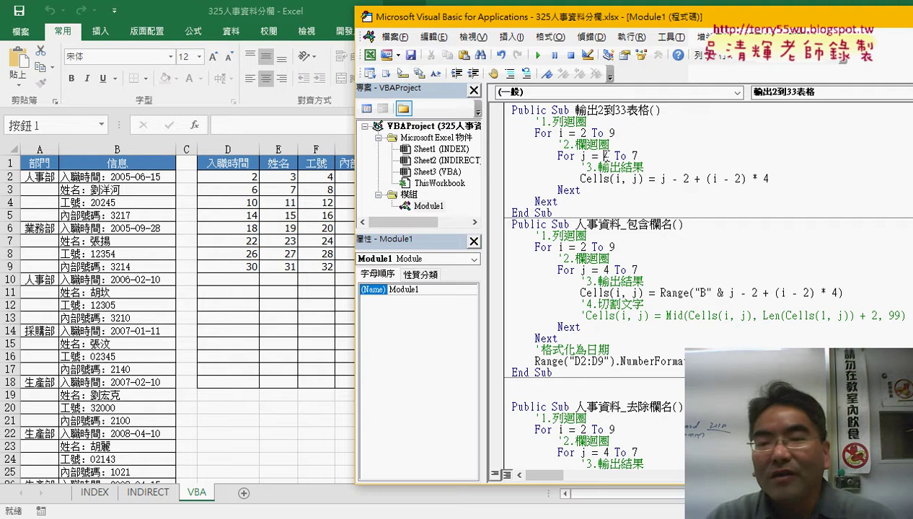
# Step: Walk through the Cells(i, j) = j - 2 + (i - 2) * 4 formula piece by piece
pyautogui.moveTo(648, 179); pyautogui.dragTo(577, 180)
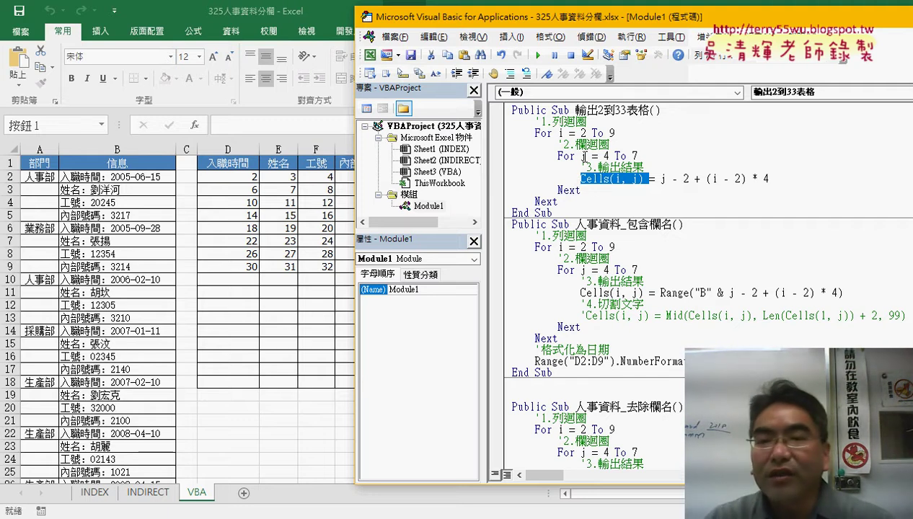
pyautogui.moveTo(587, 156); pyautogui.dragTo(579, 156)
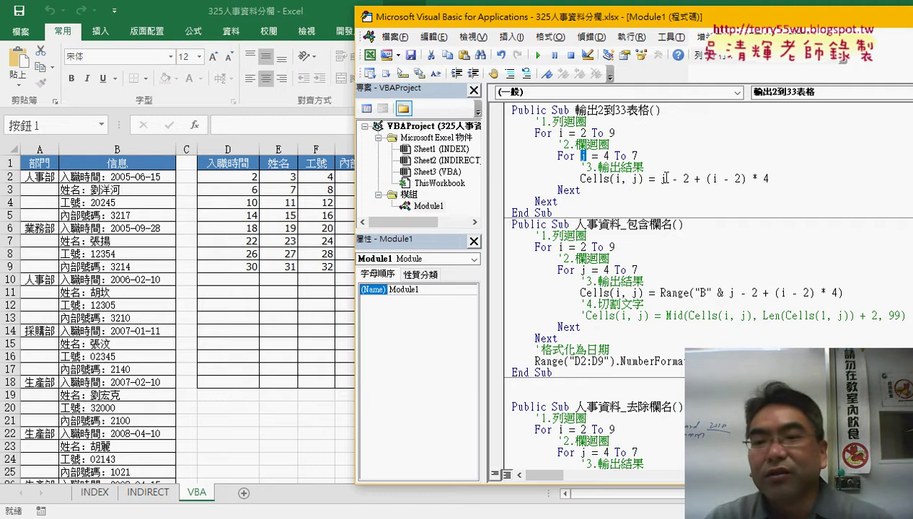
pyautogui.doubleClick(663, 178)
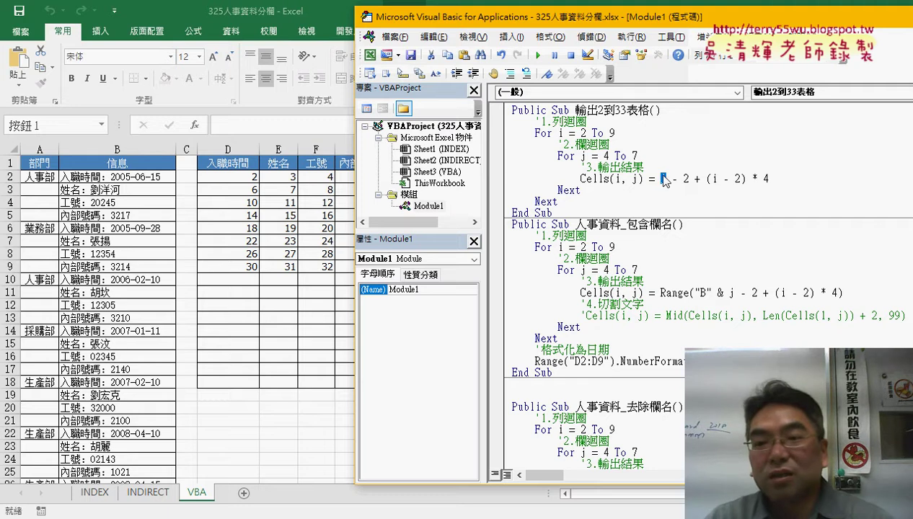
pyautogui.moveTo(689, 178); pyautogui.dragTo(660, 178)
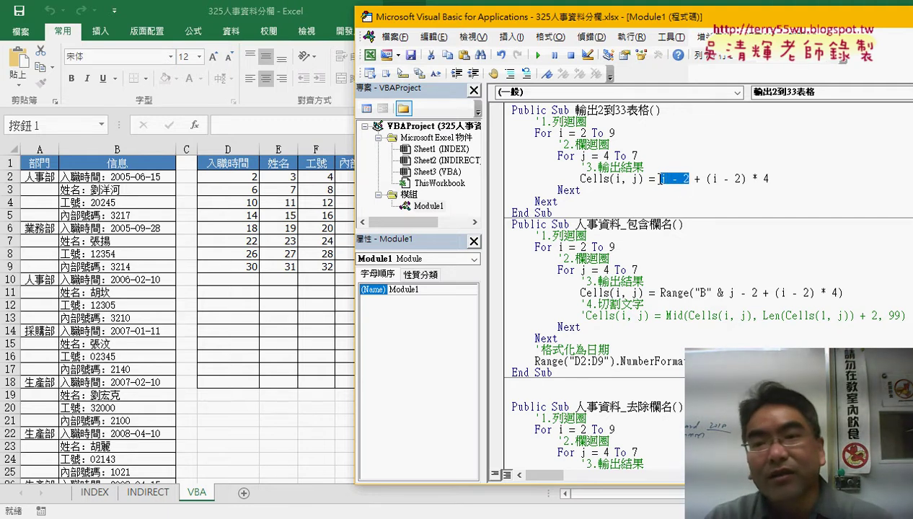
pyautogui.doubleClick(697, 178)
pyautogui.click(562, 132)
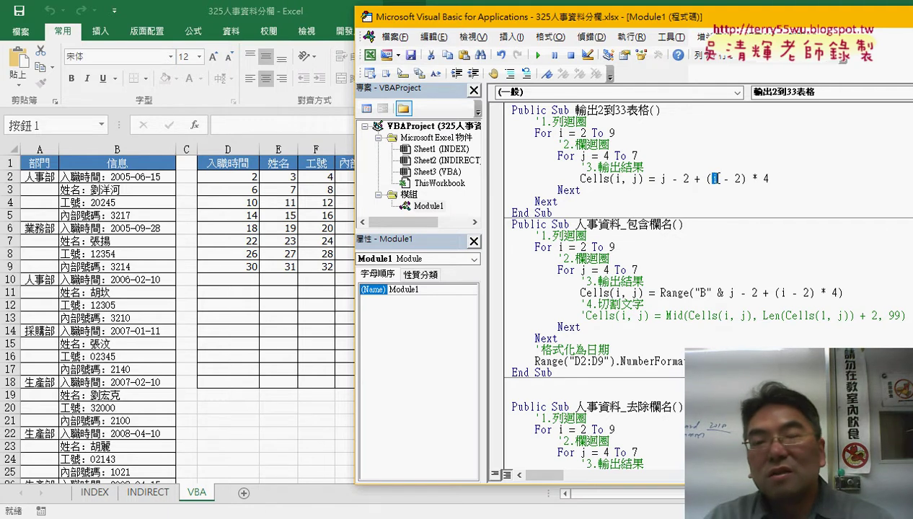
pyautogui.moveTo(741, 178); pyautogui.dragTo(711, 179)
pyautogui.doubleClick(762, 178)
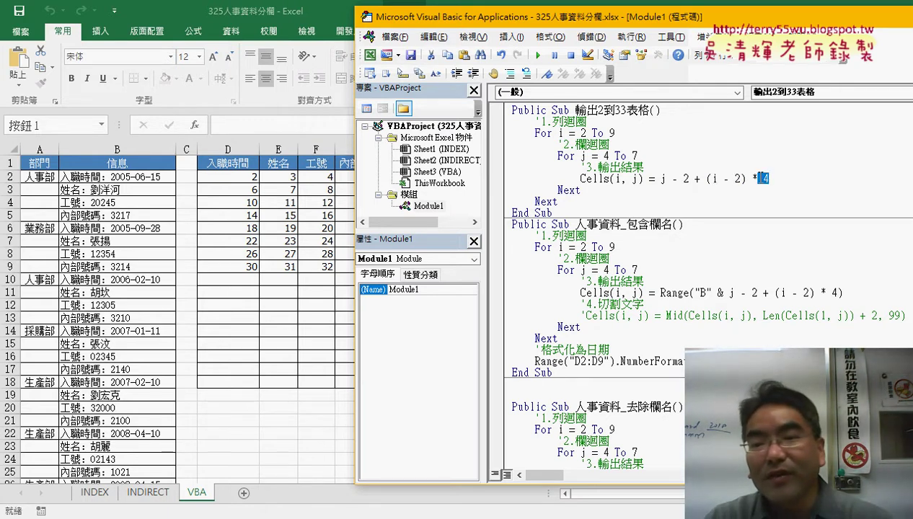
pyautogui.moveTo(765, 178); pyautogui.dragTo(661, 178)
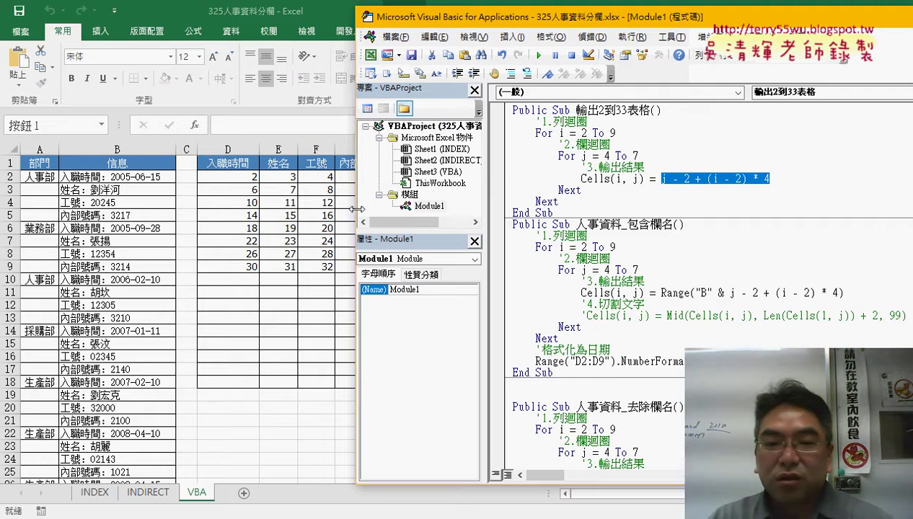
pyautogui.moveTo(352, 209); pyautogui.dragTo(385, 220)
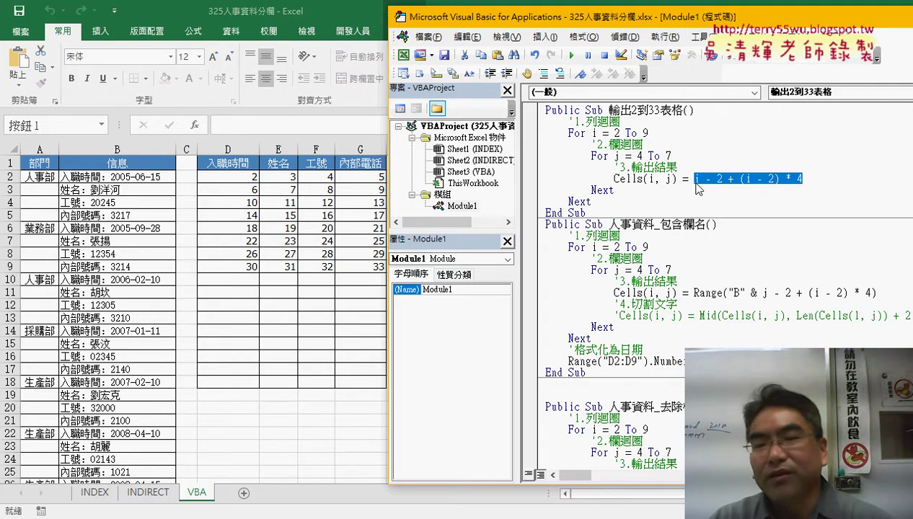
# Step: Add a k = 2 line under the Sub declaration
pyautogui.write('j')
pyautogui.click(719, 110)
pyautogui.press('Return')
pyautogui.write('k=')
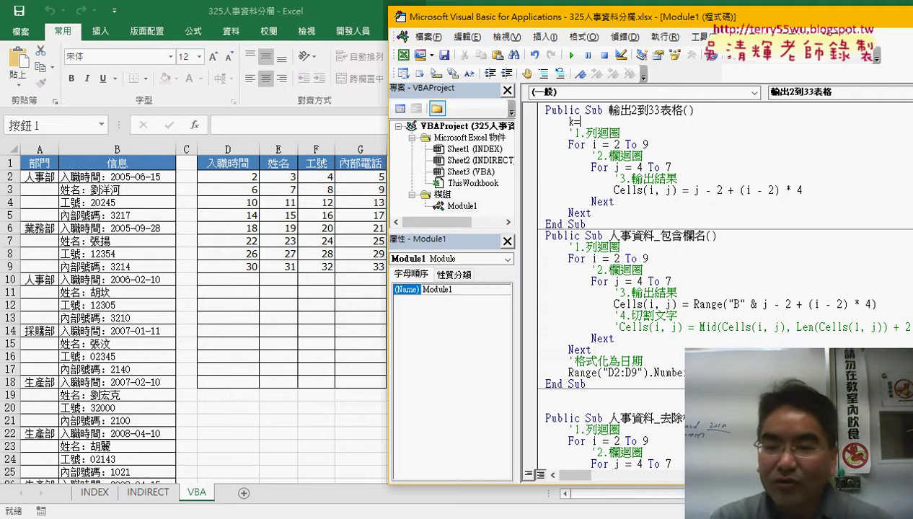
pyautogui.write('2')
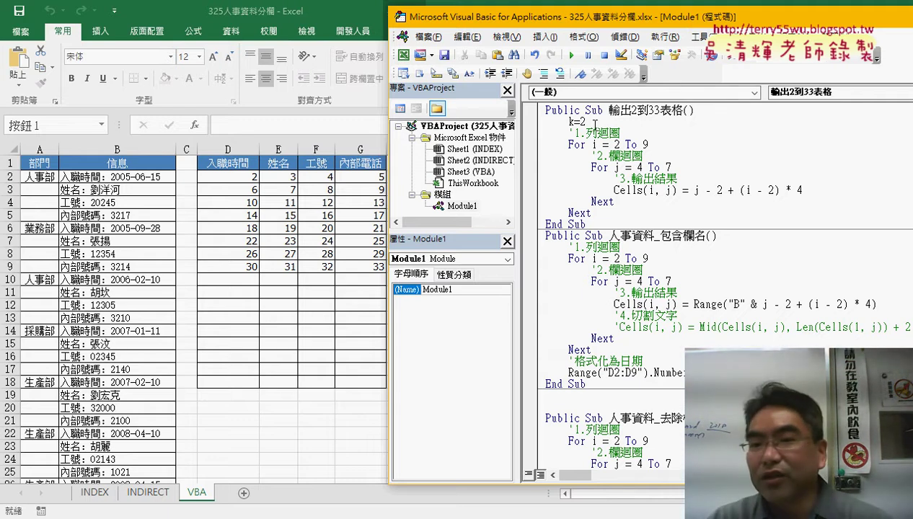
pyautogui.moveTo(597, 123); pyautogui.dragTo(570, 125)
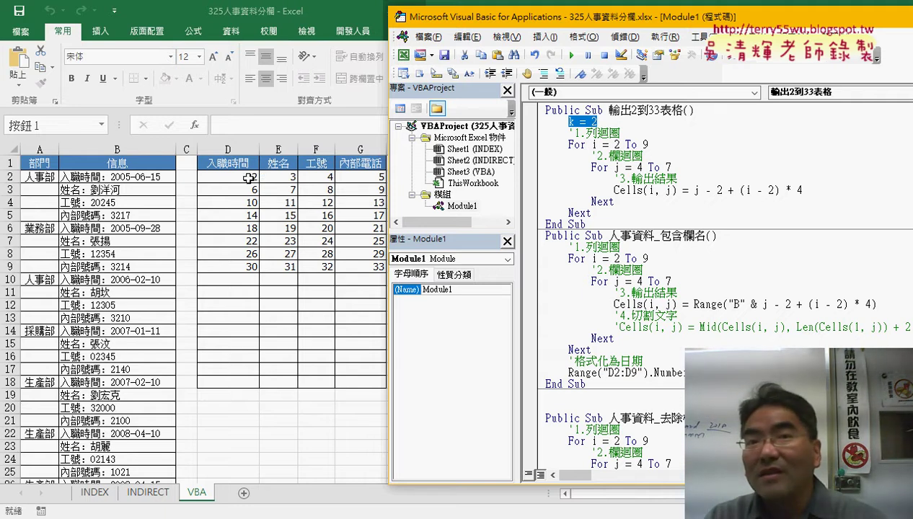
# Step: Comment out the Cells formula line and add Cells(i, j) = k beneath it
pyautogui.moveTo(694, 189); pyautogui.dragTo(803, 191)
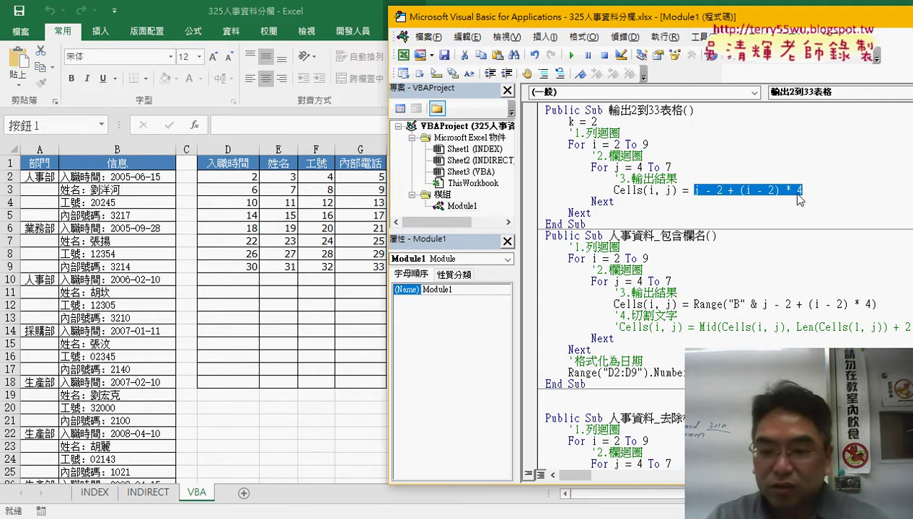
pyautogui.press('Home')
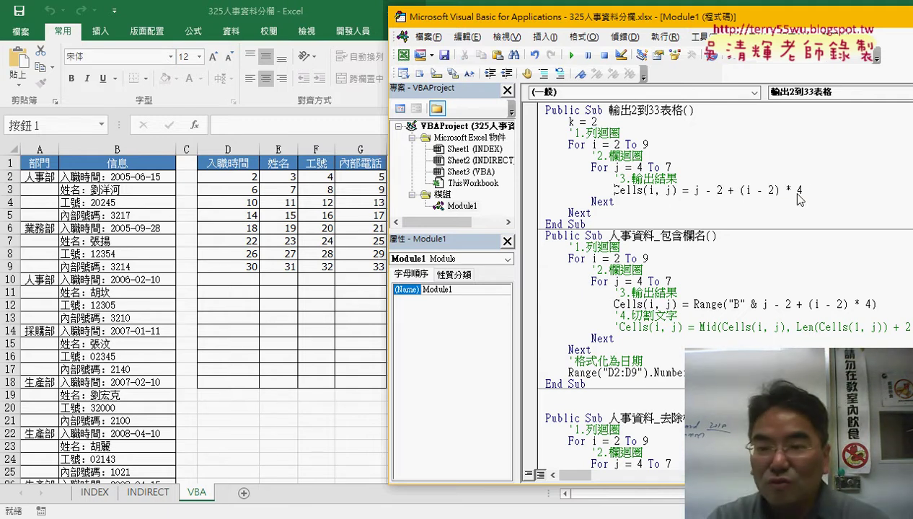
pyautogui.write("'")
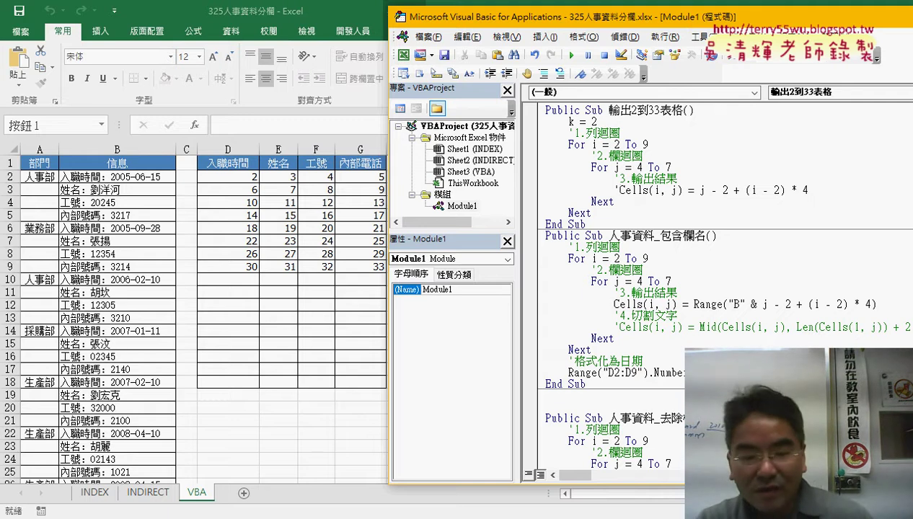
pyautogui.hotkey('shift', 'Right')
pyautogui.hotkey('shift', 'Right')
pyautogui.hotkey('shift', 'Right')
pyautogui.hotkey('shift', 'Right')
pyautogui.hotkey('shift', 'Right')
pyautogui.hotkey('shift', 'Right')
pyautogui.hotkey('shift', 'Right')
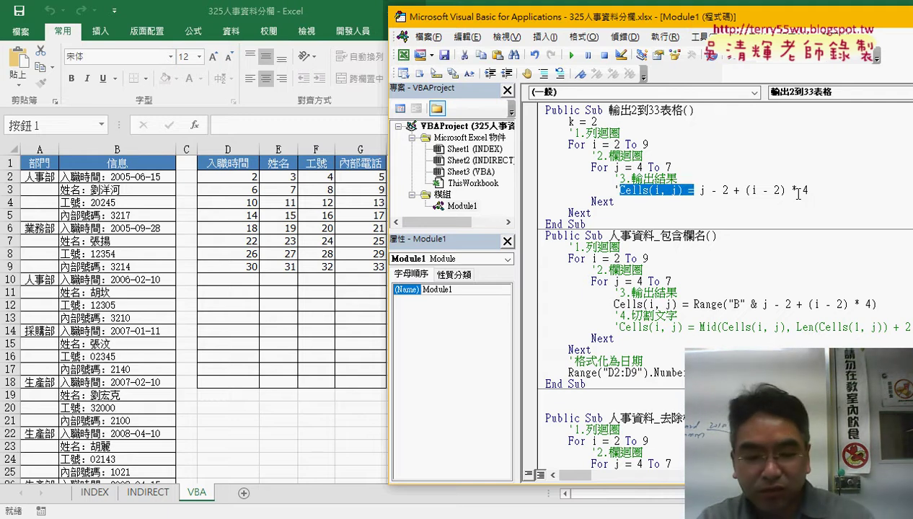
pyautogui.hotkey('ctrl', 'c')
pyautogui.press('End')
pyautogui.press('Return')
pyautogui.hotkey('ctrl', 'v')
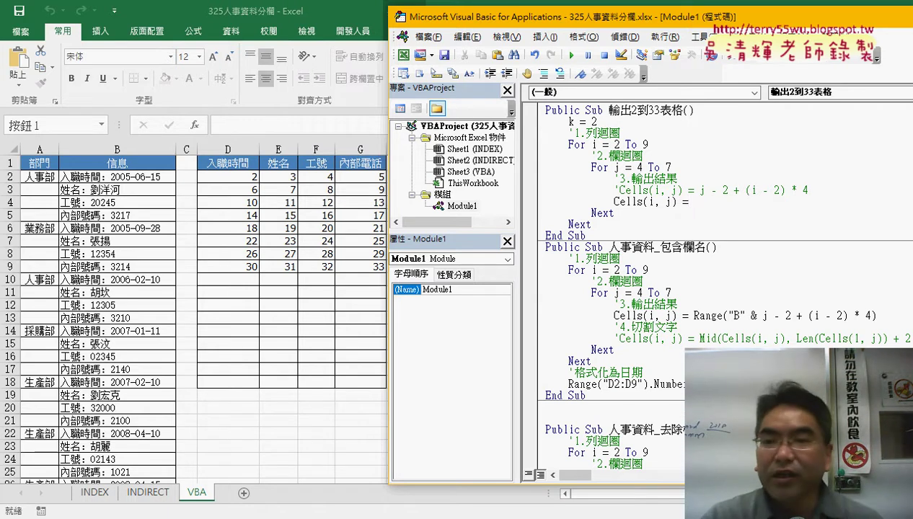
pyautogui.write('k')
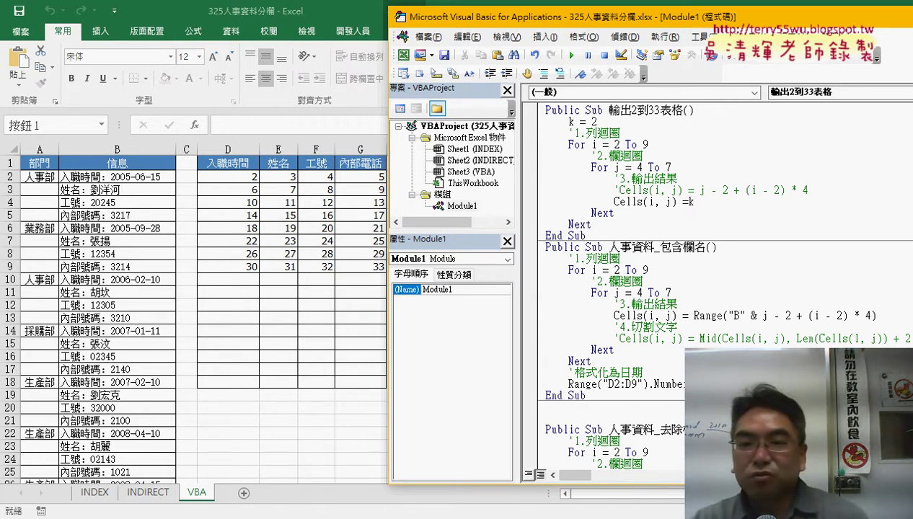
pyautogui.click(664, 148)
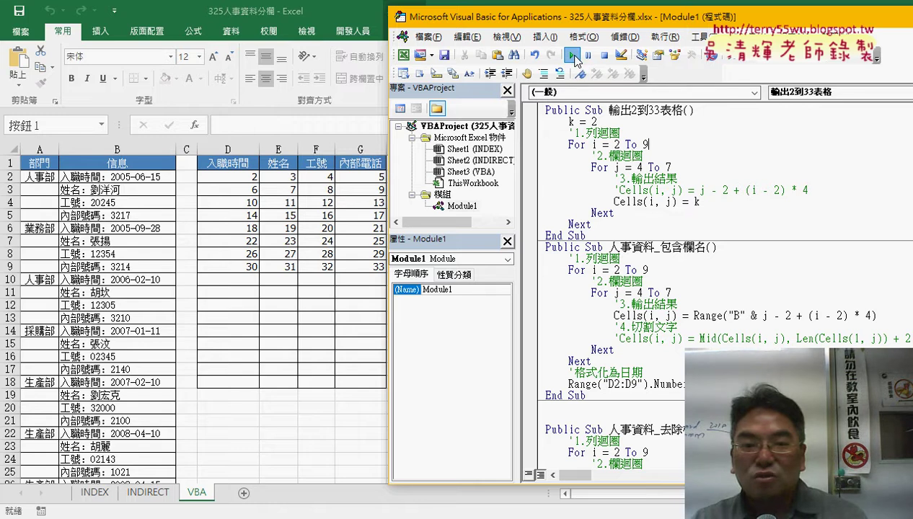
# Step: Run the macro, which fills every cell with 2, then add k = k + 1 after Cells(i, j) = k
pyautogui.click(572, 56)
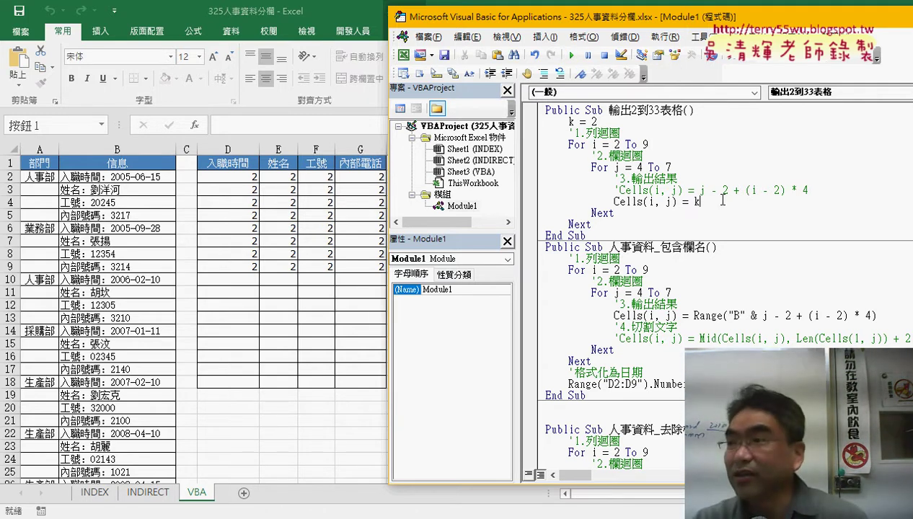
pyautogui.press('Return')
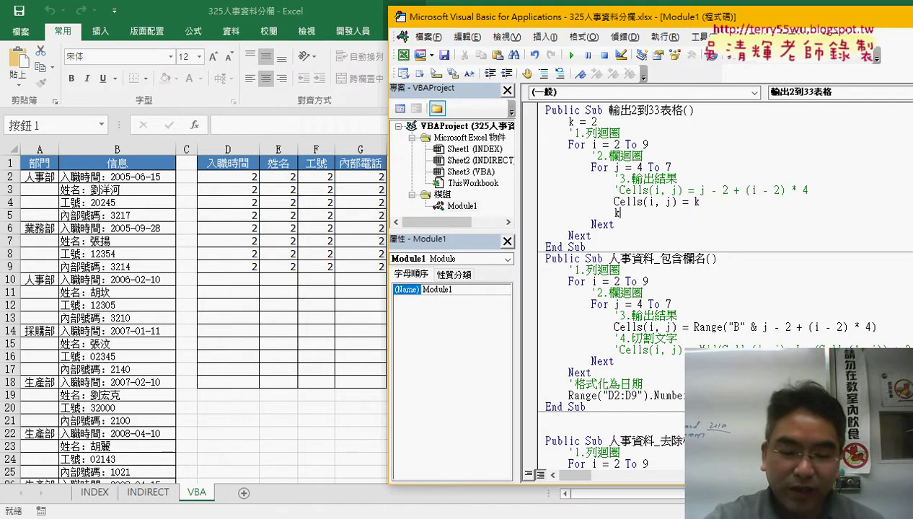
pyautogui.write('=k')
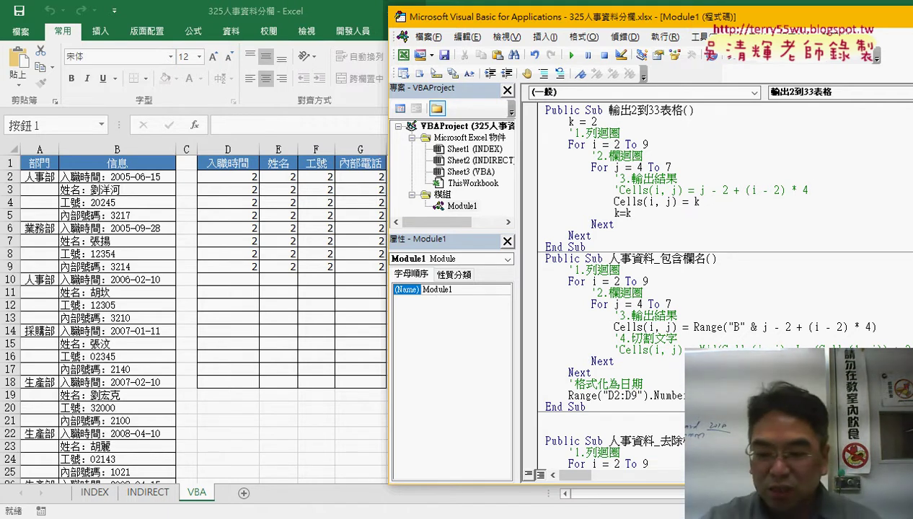
pyautogui.write('+1')
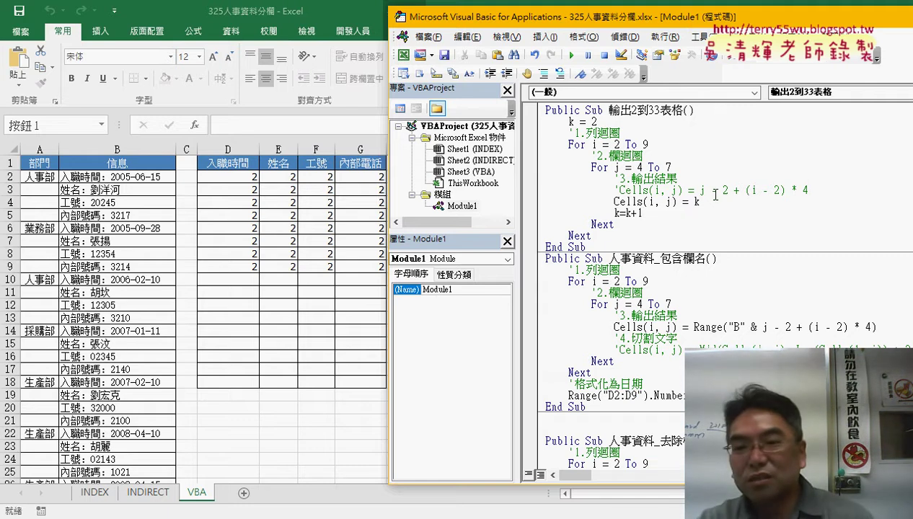
pyautogui.moveTo(642, 213); pyautogui.dragTo(626, 213)
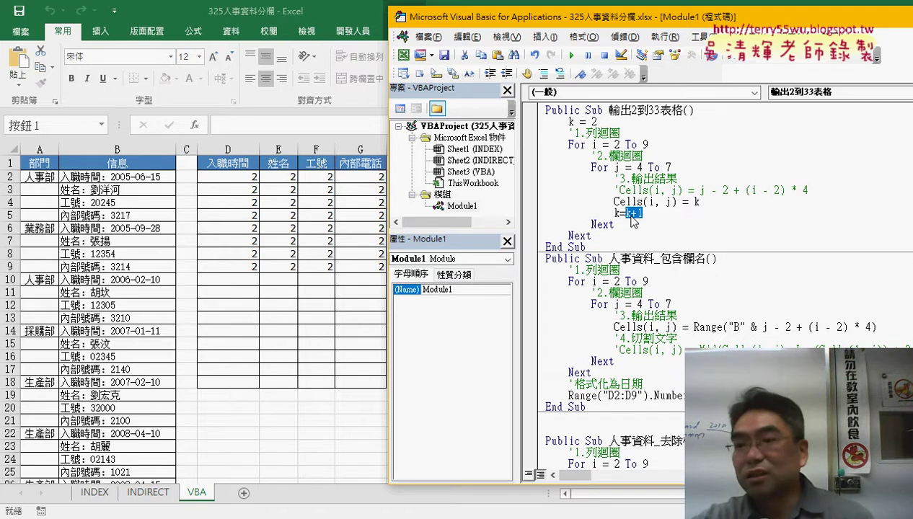
pyautogui.click(618, 243)
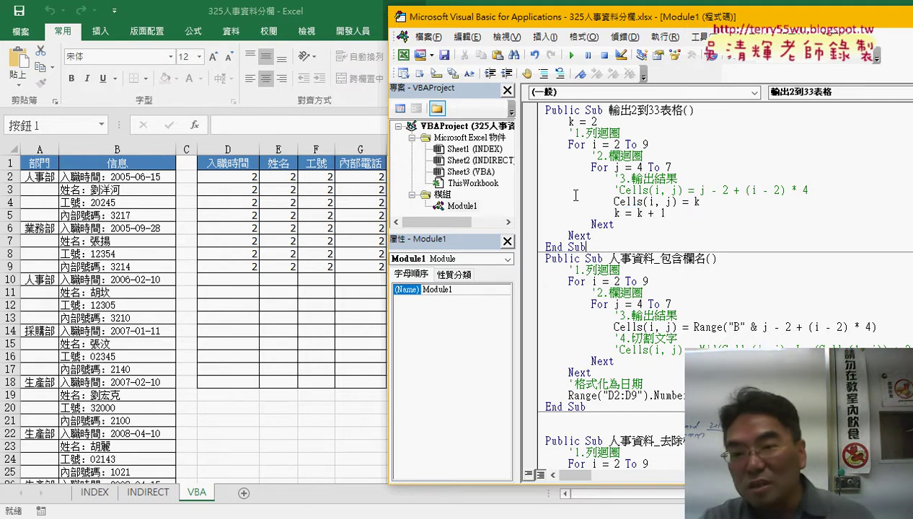
pyautogui.doubleClick(696, 203)
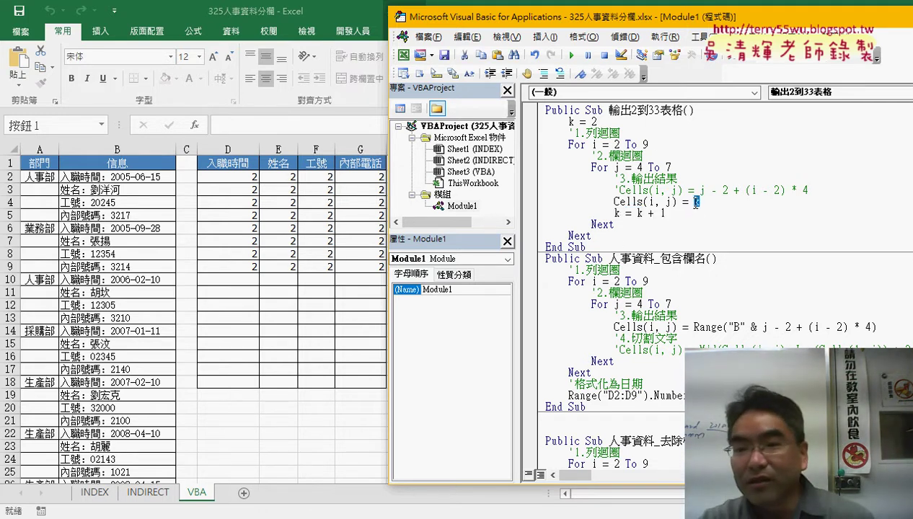
pyautogui.moveTo(665, 213); pyautogui.dragTo(638, 213)
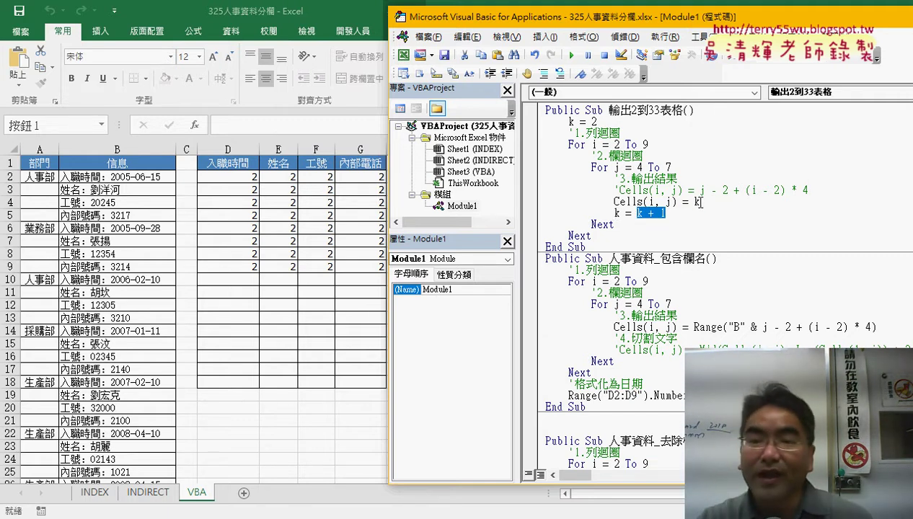
pyautogui.click(694, 202)
pyautogui.click(575, 57)
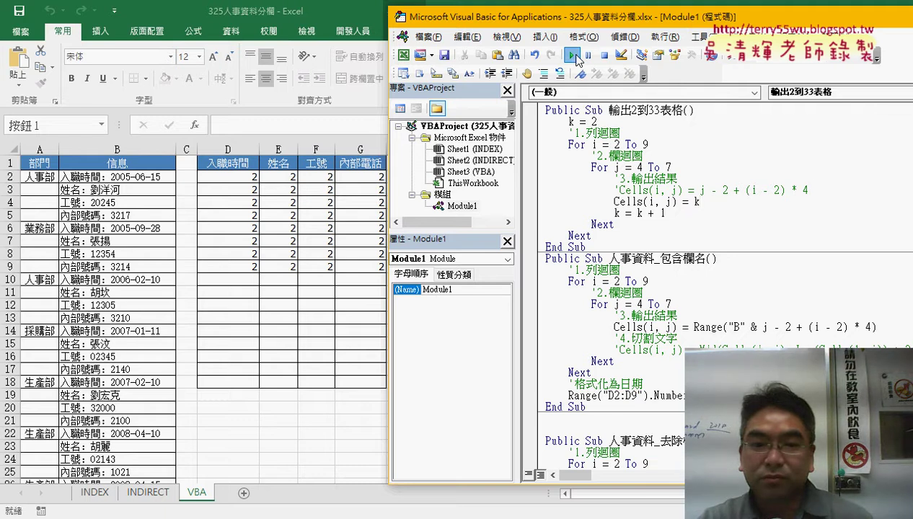
pyautogui.moveTo(577, 23); pyautogui.dragTo(593, 23)
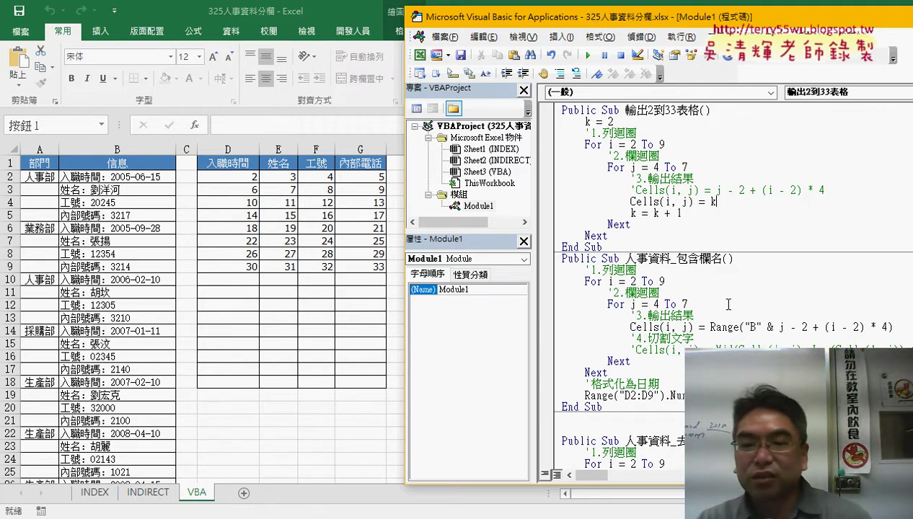
pyautogui.click(703, 304)
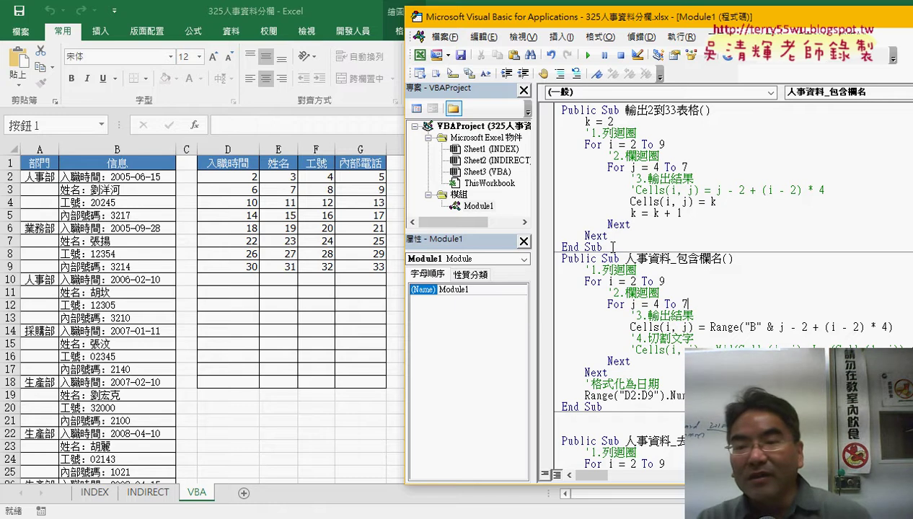
# Step: Delete the two k counter lines, uncomment the original Cells formula and comment out k = 2
pyautogui.moveTo(682, 212); pyautogui.dragTo(541, 201)
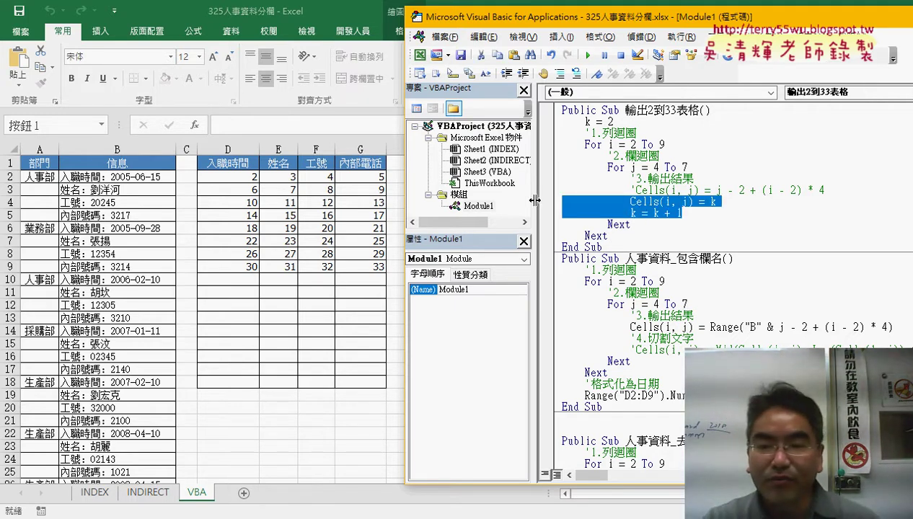
pyautogui.press('Delete')
pyautogui.press('Delete')
pyautogui.press('Up')
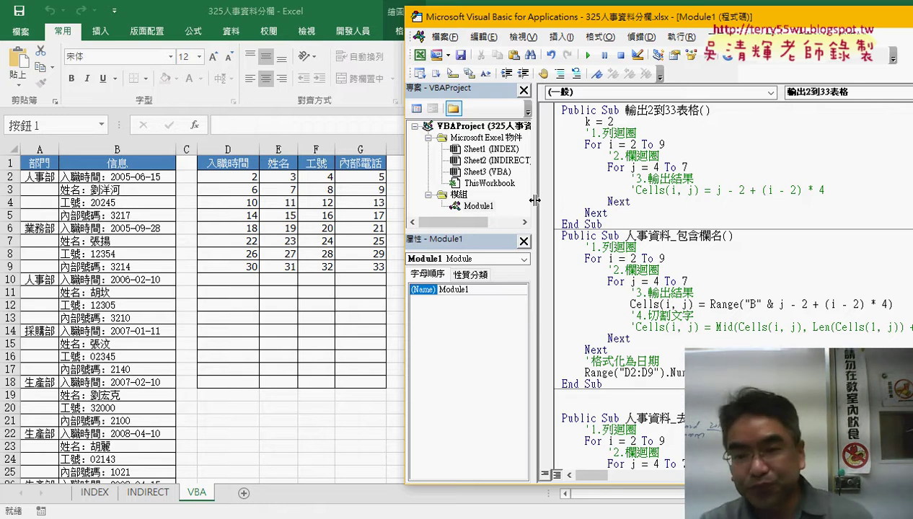
pyautogui.press('Delete')
pyautogui.press('Up')
pyautogui.press('Up')
pyautogui.press('Up')
pyautogui.press('Up')
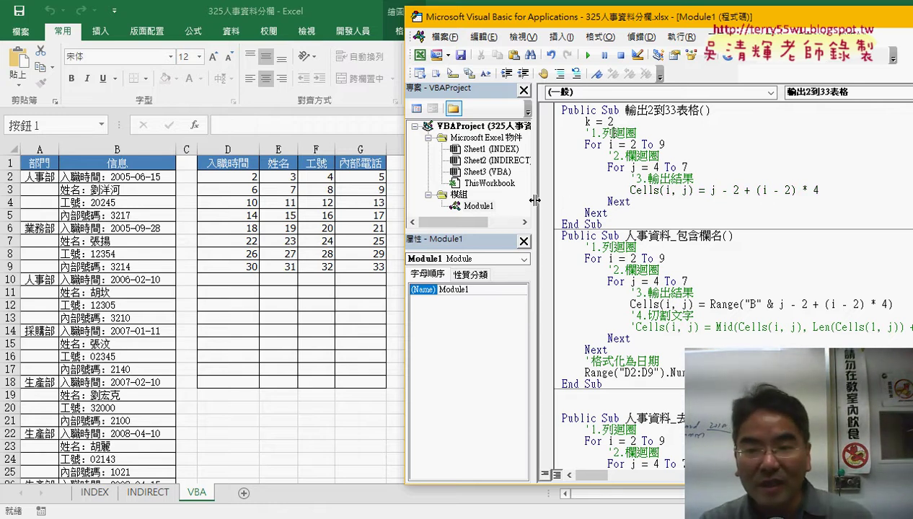
pyautogui.write("'")
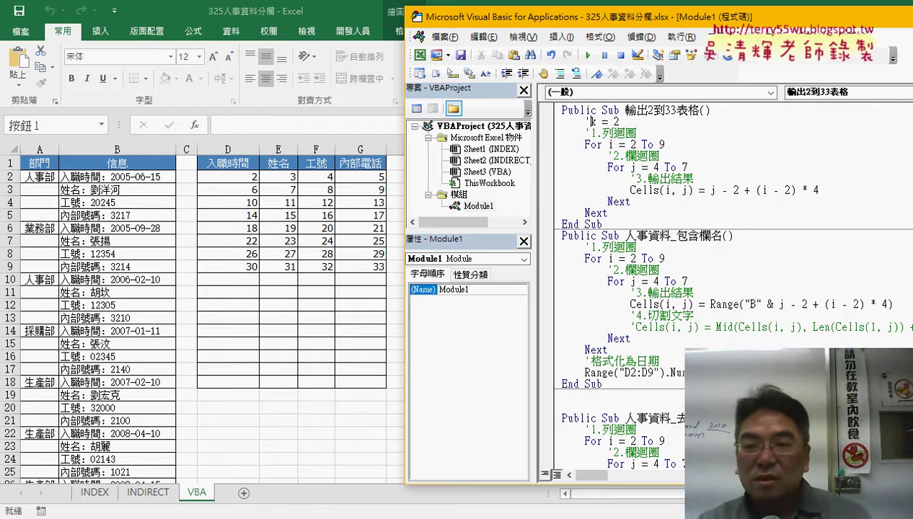
pyautogui.moveTo(603, 224); pyautogui.dragTo(545, 108)
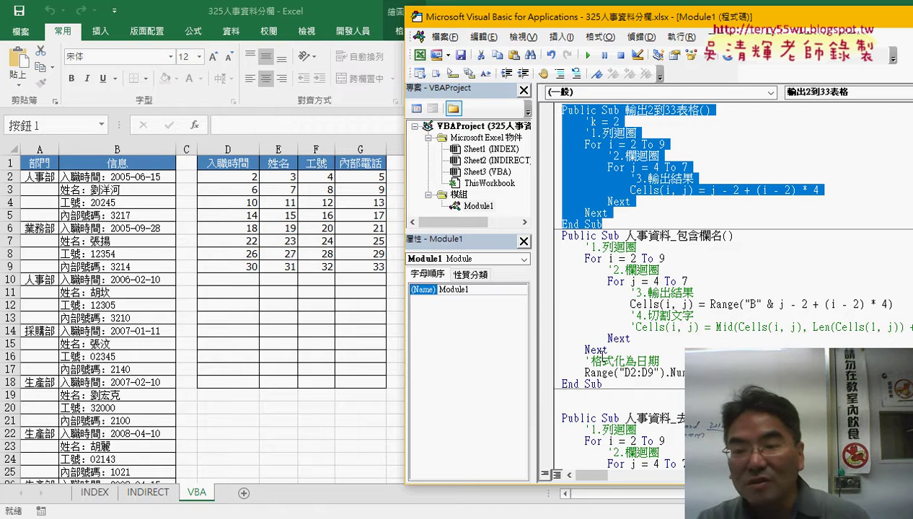
# Step: Explain the Range("B" & j - 2 + (i - 2) * 4) output line, then run 人事資料_包含欄名
pyautogui.click(595, 354)
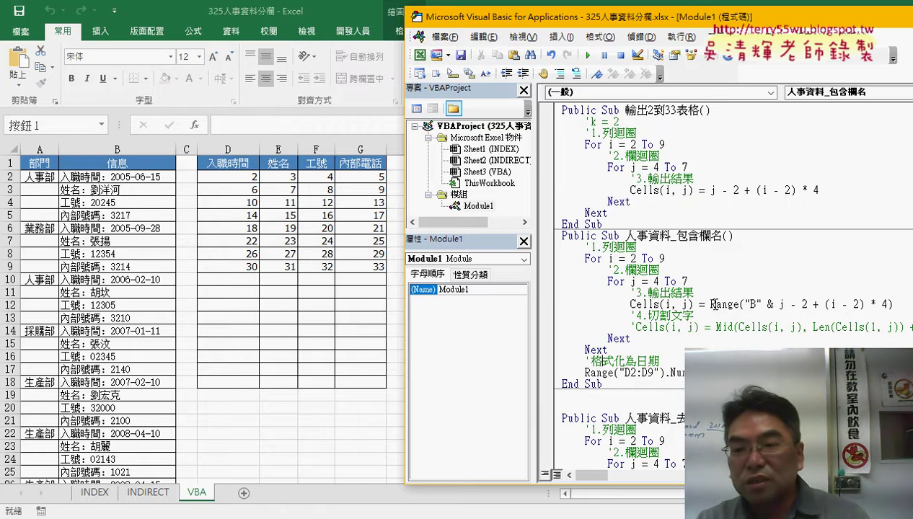
pyautogui.moveTo(711, 304); pyautogui.dragTo(777, 305)
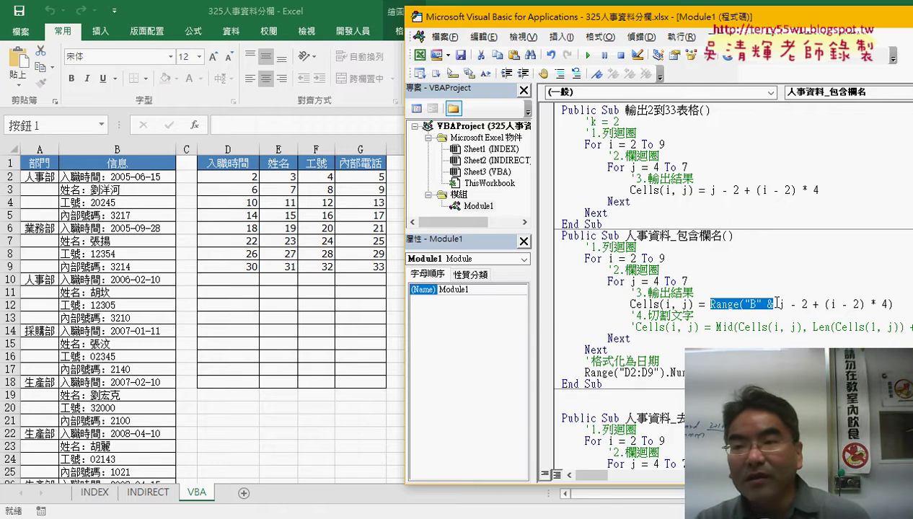
pyautogui.moveTo(747, 18); pyautogui.dragTo(663, 18)
pyautogui.moveTo(694, 305); pyautogui.dragTo(805, 306)
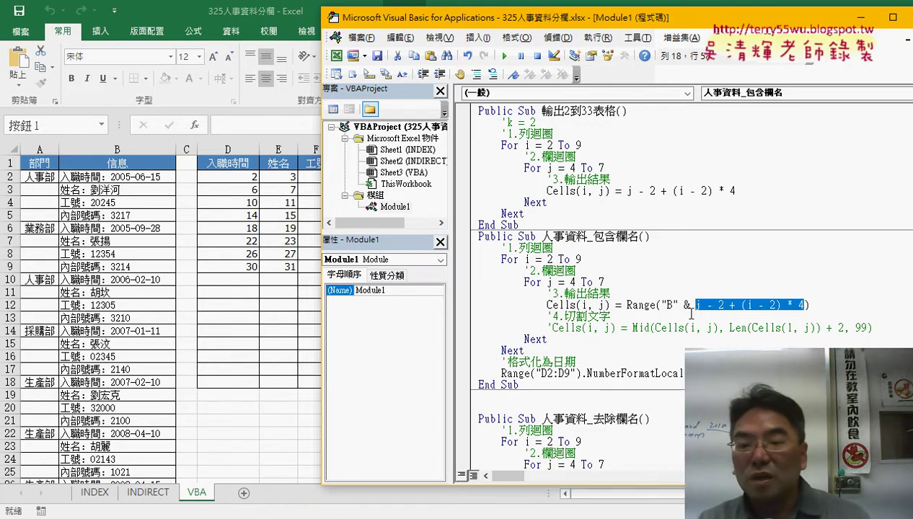
pyautogui.click(571, 305)
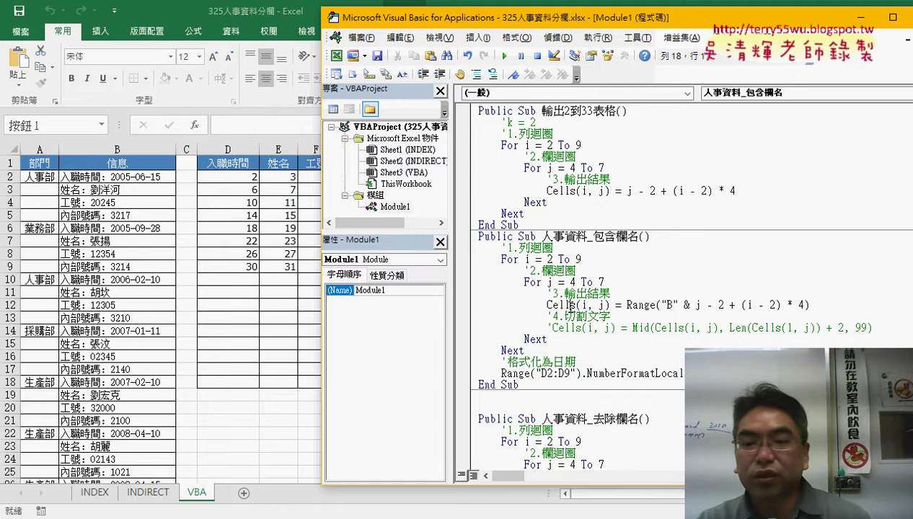
pyautogui.moveTo(612, 305); pyautogui.dragTo(550, 306)
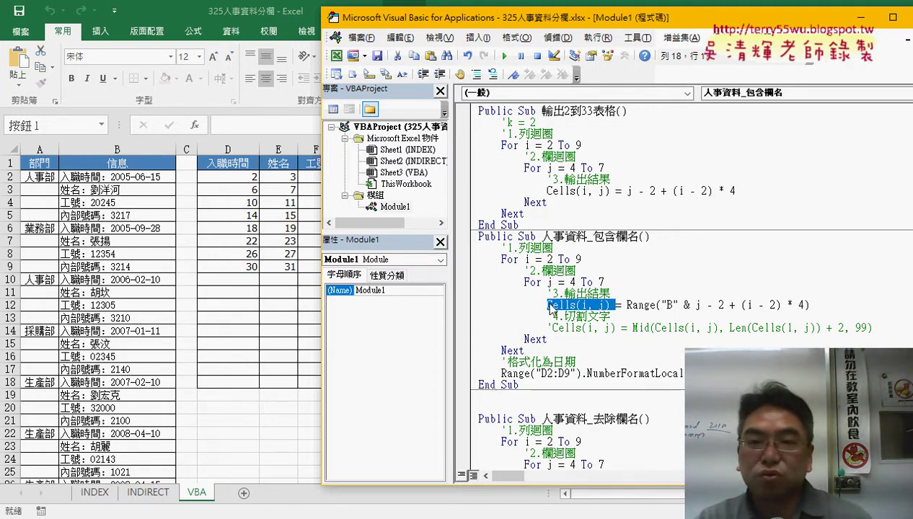
pyautogui.moveTo(606, 19); pyautogui.dragTo(702, 14)
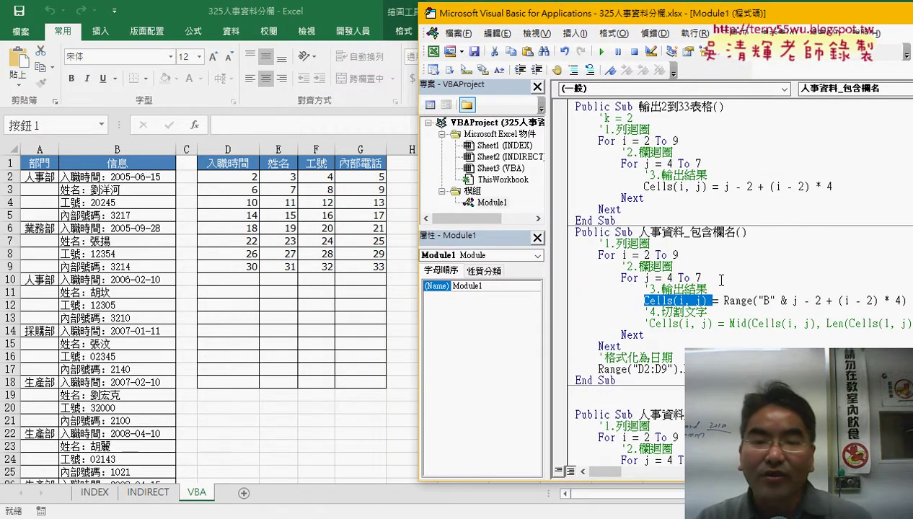
pyautogui.click(722, 272)
pyautogui.click(601, 51)
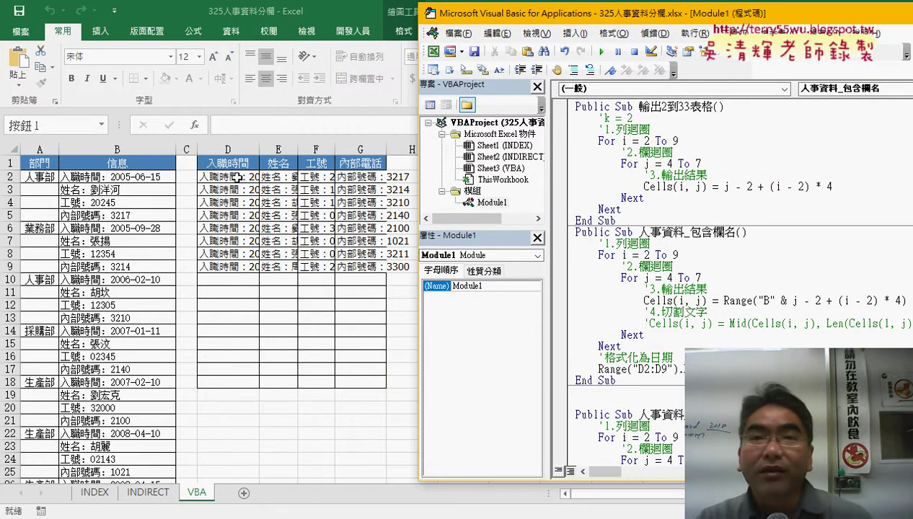
pyautogui.scroll(-4, 679, 292)
pyautogui.scroll(-1, 679, 292)
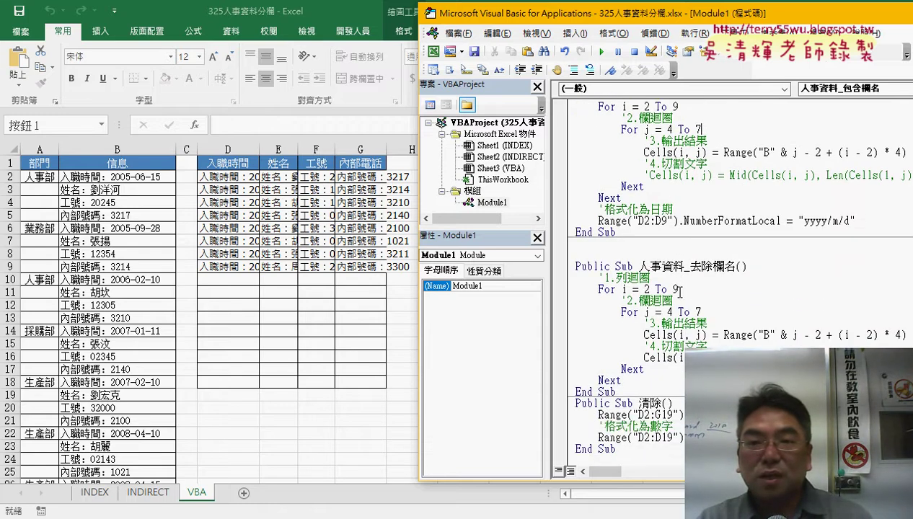
pyautogui.moveTo(651, 16); pyautogui.dragTo(494, 16)
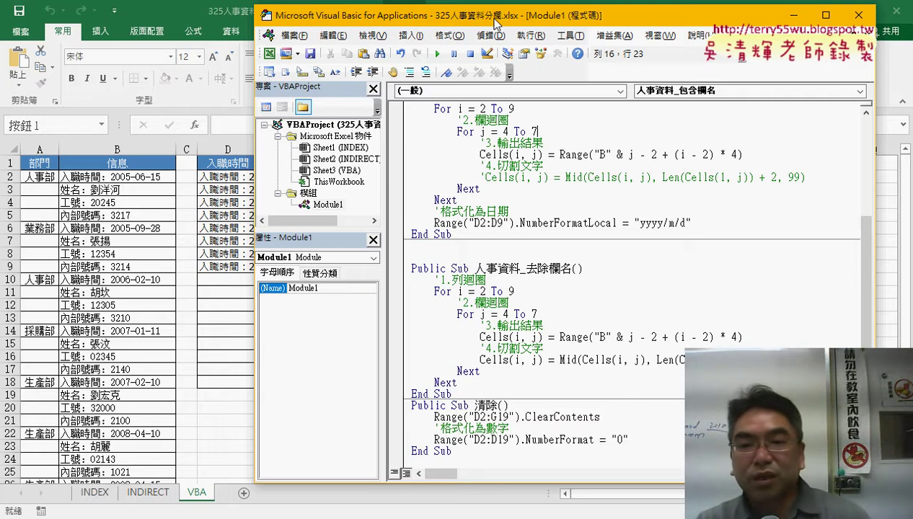
pyautogui.scroll(2, 556, 235)
pyautogui.moveTo(453, 303); pyautogui.dragTo(411, 154)
pyautogui.scroll(-1, 447, 267)
pyautogui.scroll(-1, 475, 249)
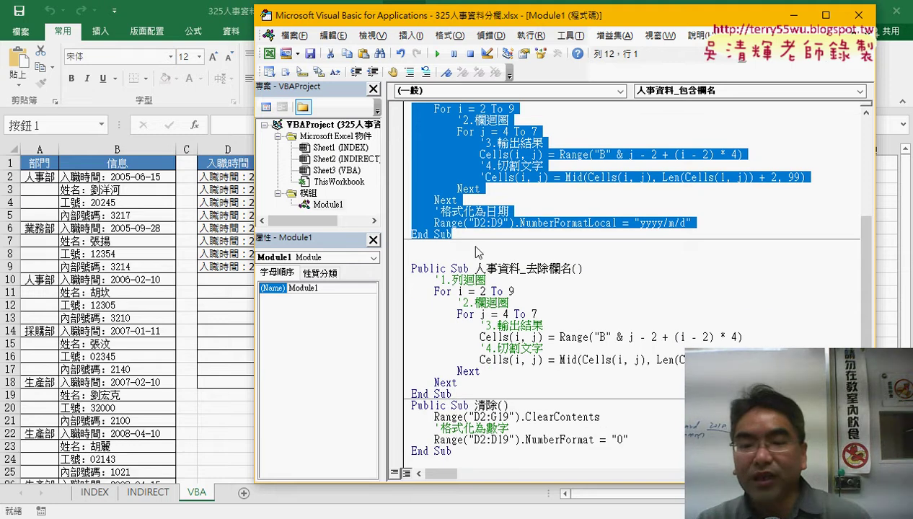
pyautogui.moveTo(481, 359)
pyautogui.mouseDown()
pyautogui.moveTo(778, 359)
pyautogui.moveTo(481, 336)
pyautogui.mouseUp()
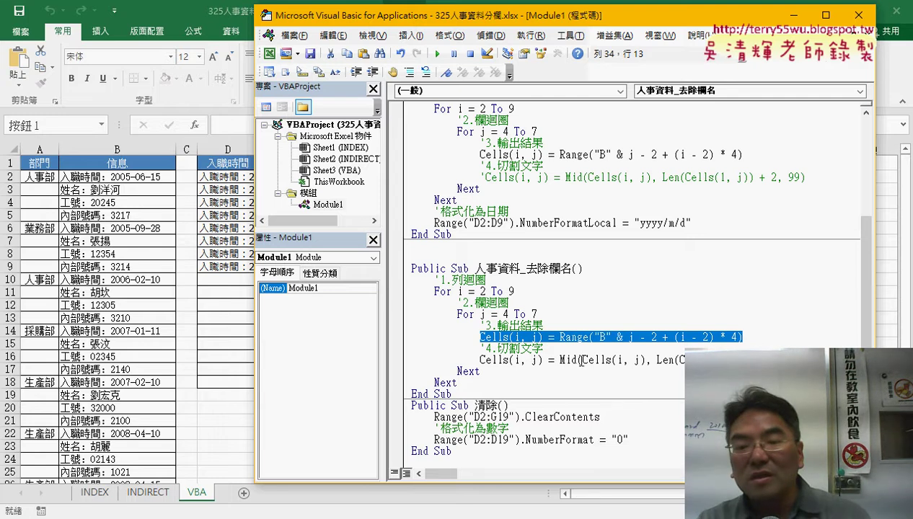
pyautogui.moveTo(561, 360); pyautogui.dragTo(647, 360)
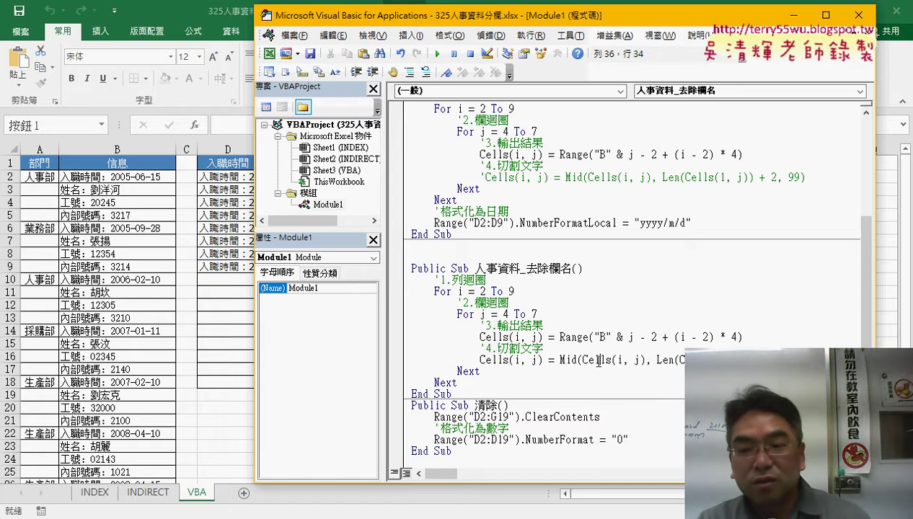
pyautogui.moveTo(559, 360); pyautogui.dragTo(743, 360)
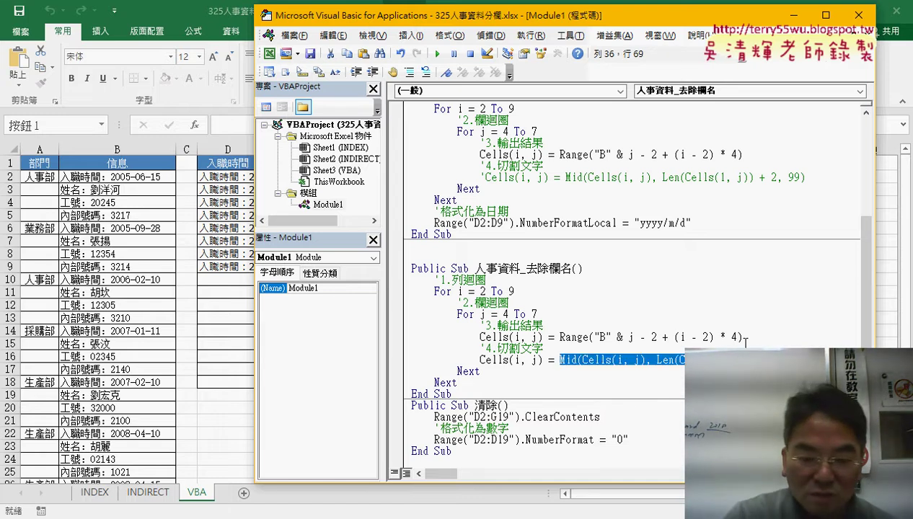
# Step: Type Mid(Cells(i, j), Len(Cells(1, j)) + 2, 99) as the new text-cutting expression
pyautogui.write('mid')
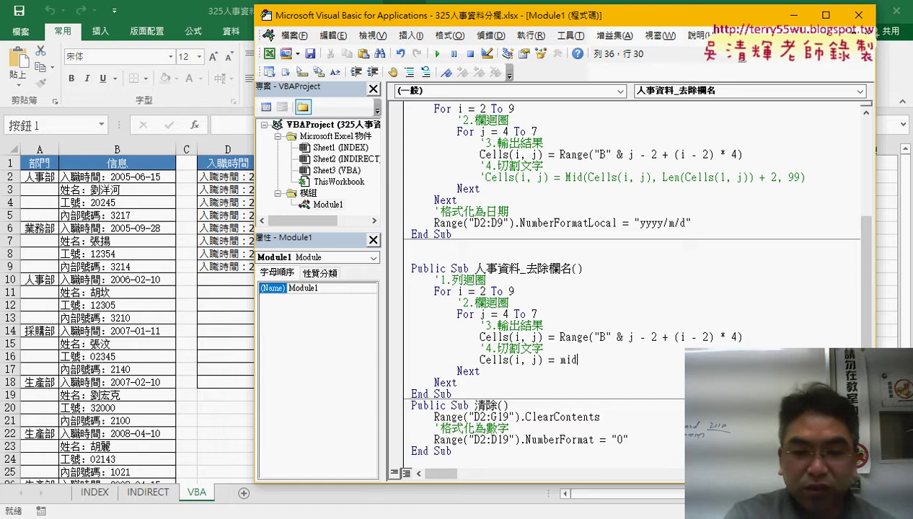
pyautogui.write('(')
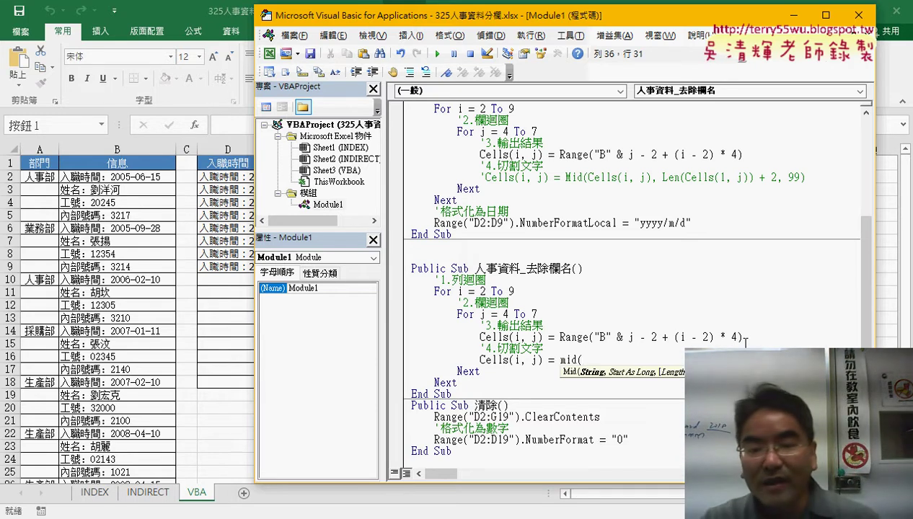
pyautogui.moveTo(479, 360); pyautogui.dragTo(586, 361)
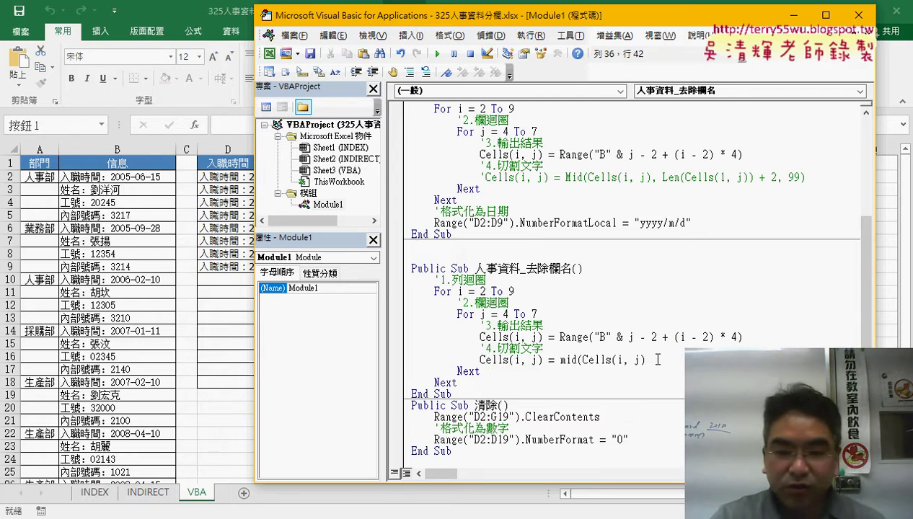
pyautogui.write(',')
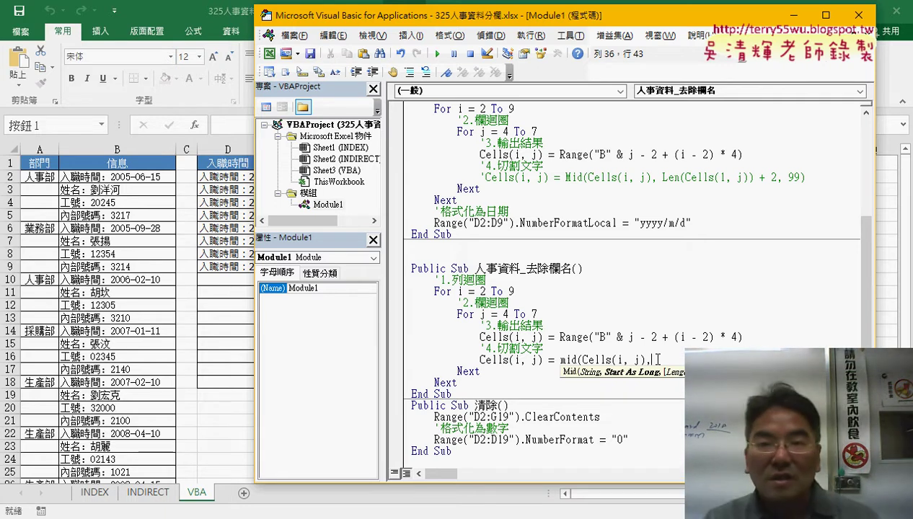
pyautogui.moveTo(462, 16); pyautogui.dragTo(523, 15)
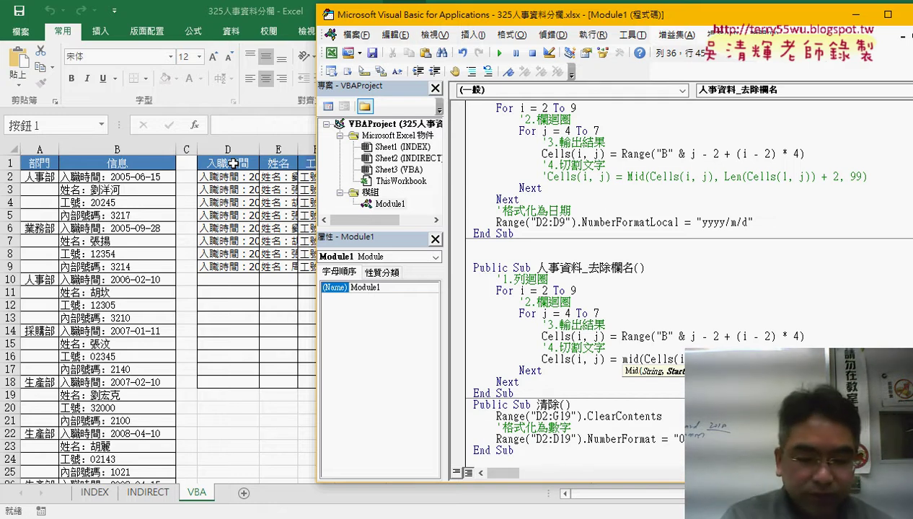
pyautogui.write(',')
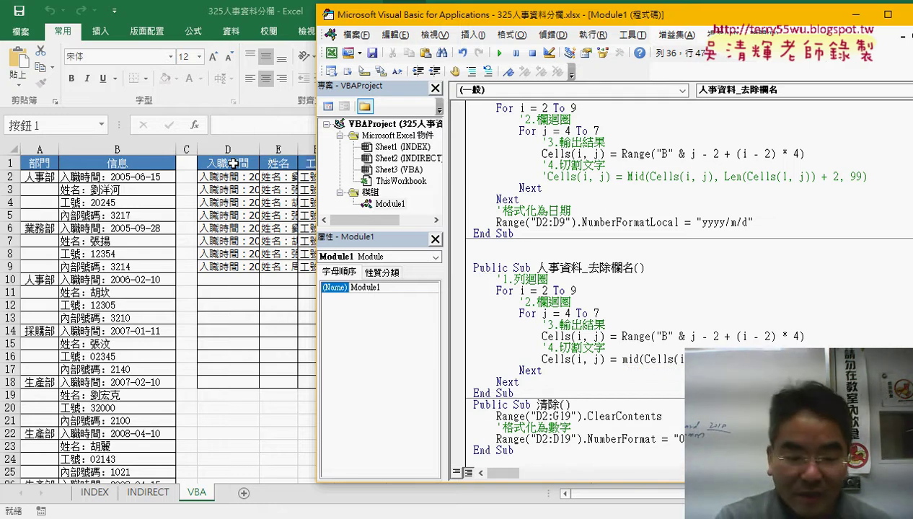
pyautogui.write(' l')
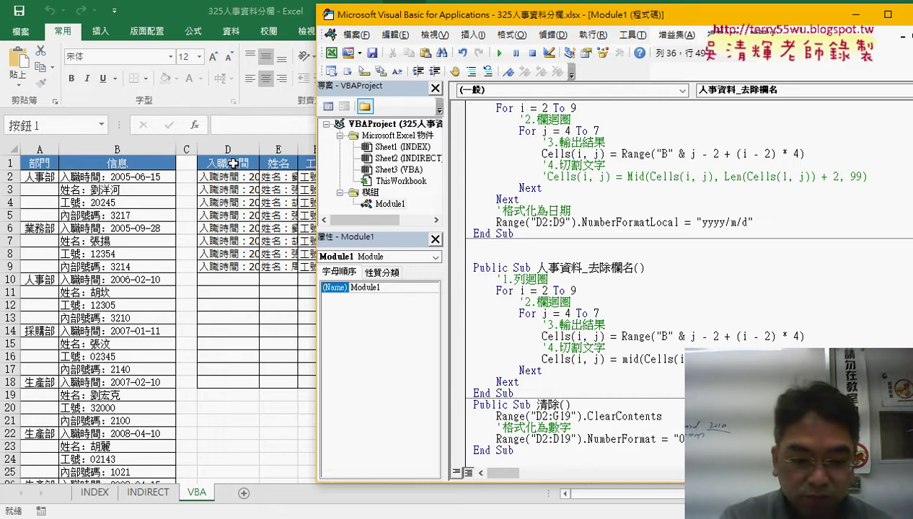
pyautogui.write('en(')
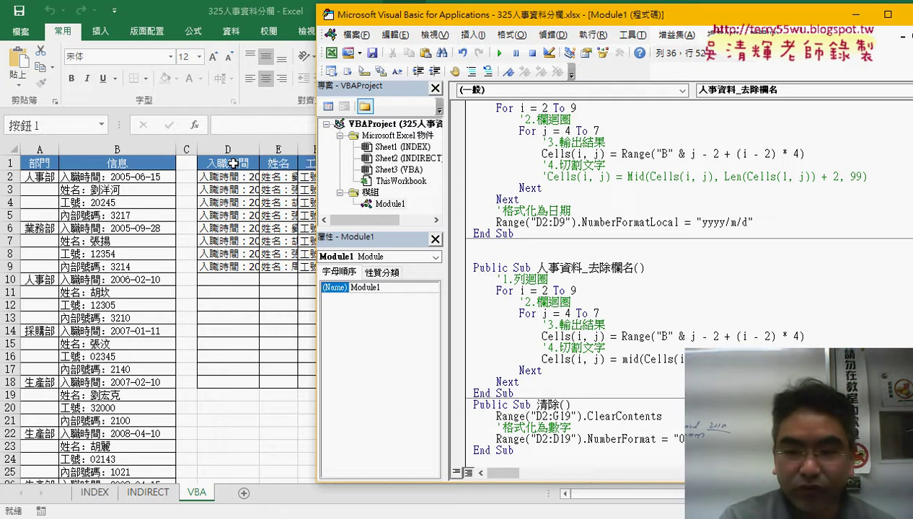
pyautogui.write('c')
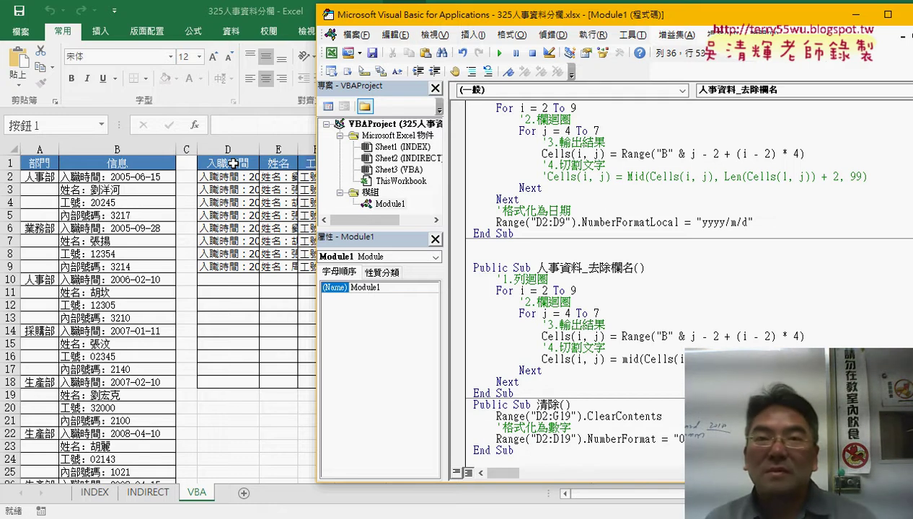
pyautogui.write('e')
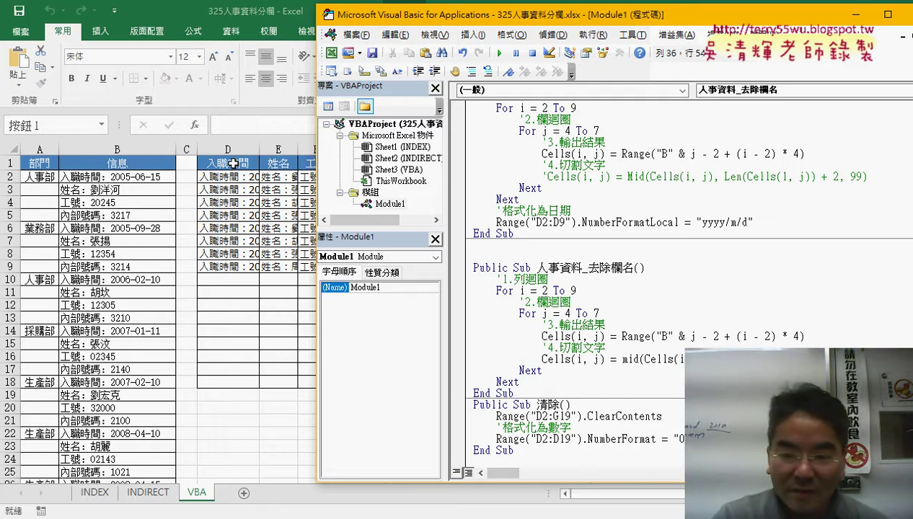
pyautogui.write('l')
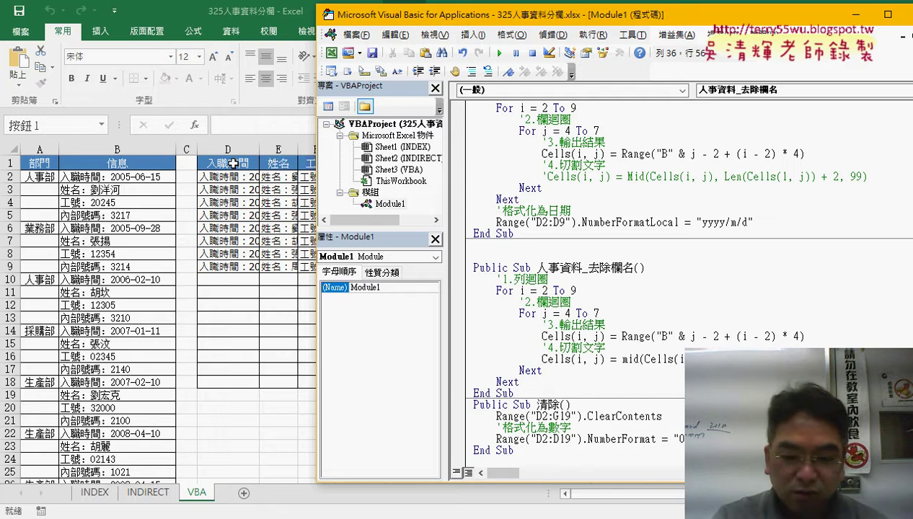
pyautogui.write('ls')
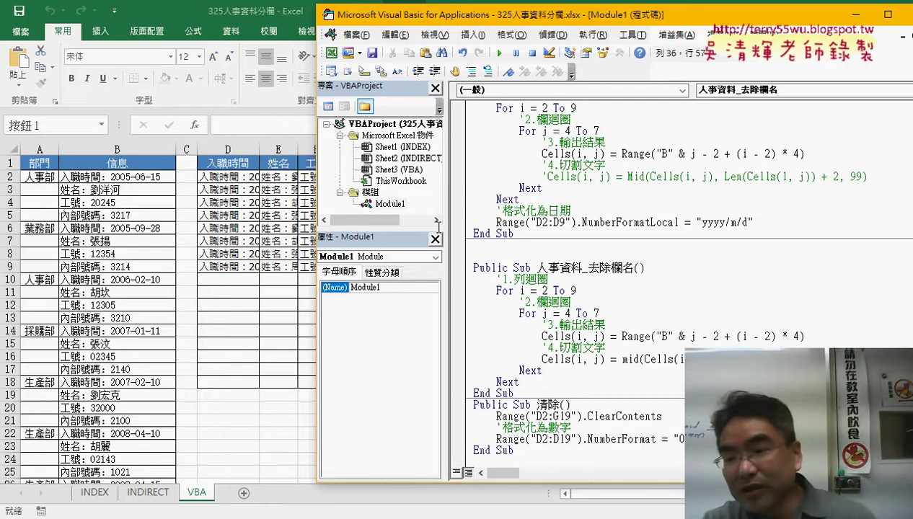
pyautogui.hotkey('shift', 'Left')
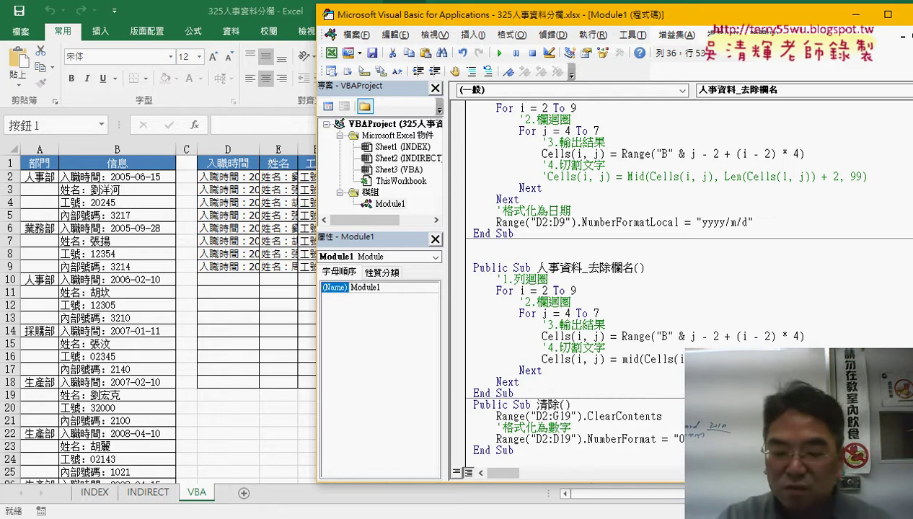
pyautogui.press('Right')
pyautogui.press('Right')
pyautogui.press('Right')
pyautogui.write(',')
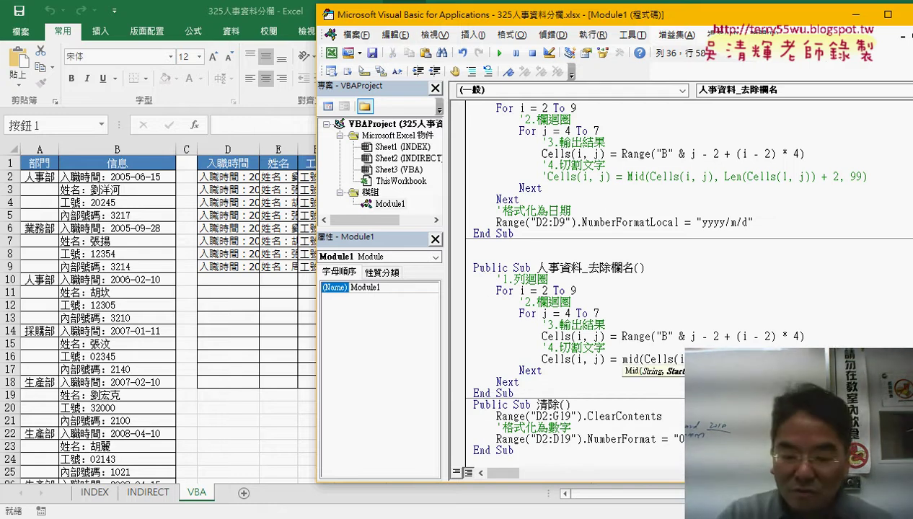
pyautogui.write(',')
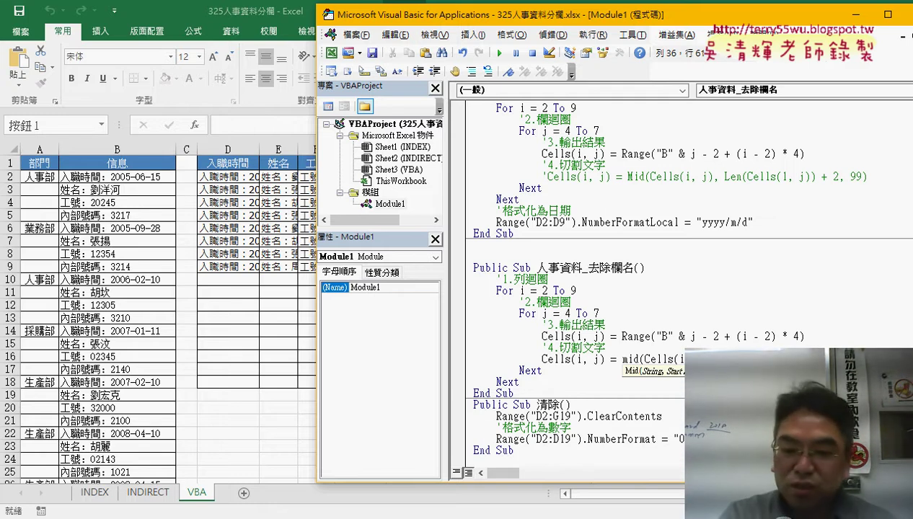
pyautogui.write(')')
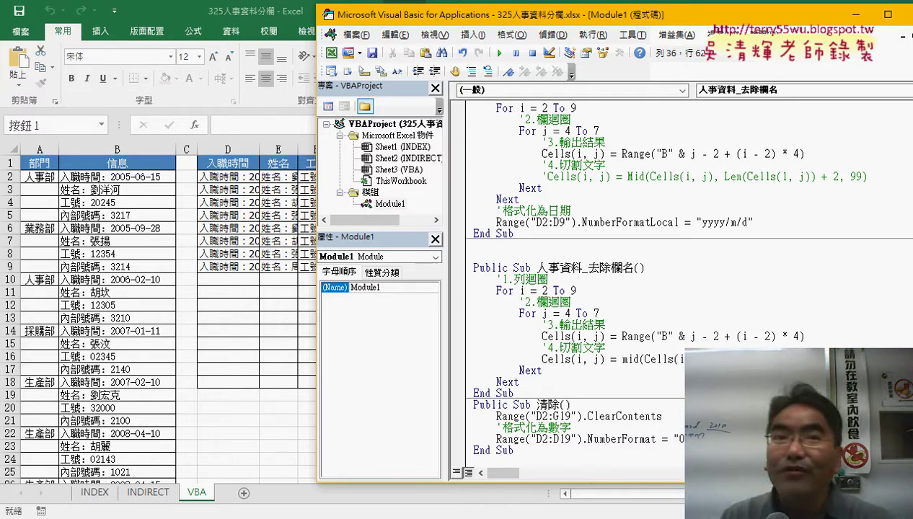
pyautogui.press('Down')
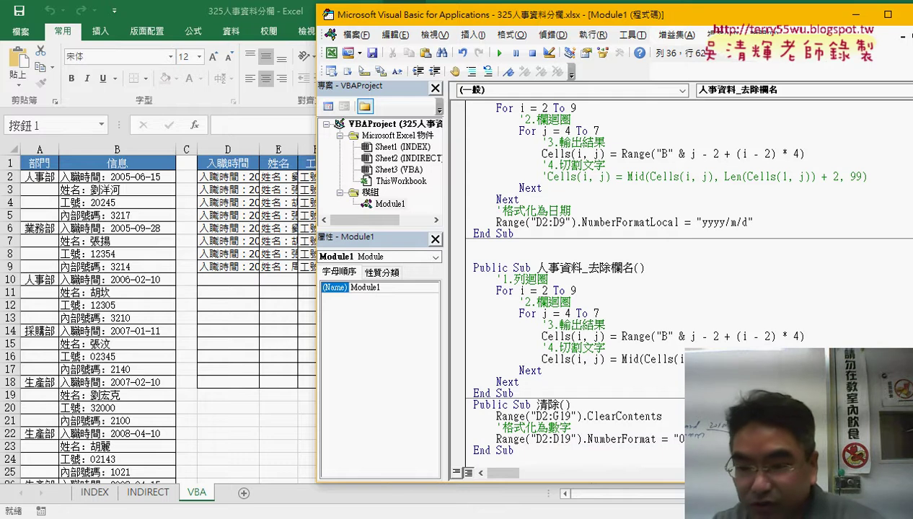
pyautogui.click(514, 393)
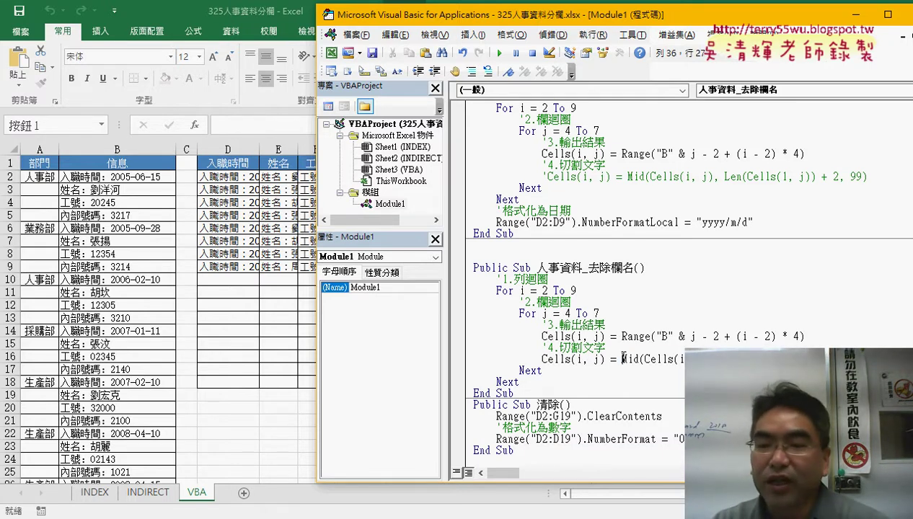
# Step: Run 人事資料_去除欄名, fix the Mid line, and rerun it to get label-free values in D2:G9
pyautogui.moveTo(621, 359); pyautogui.dragTo(840, 359)
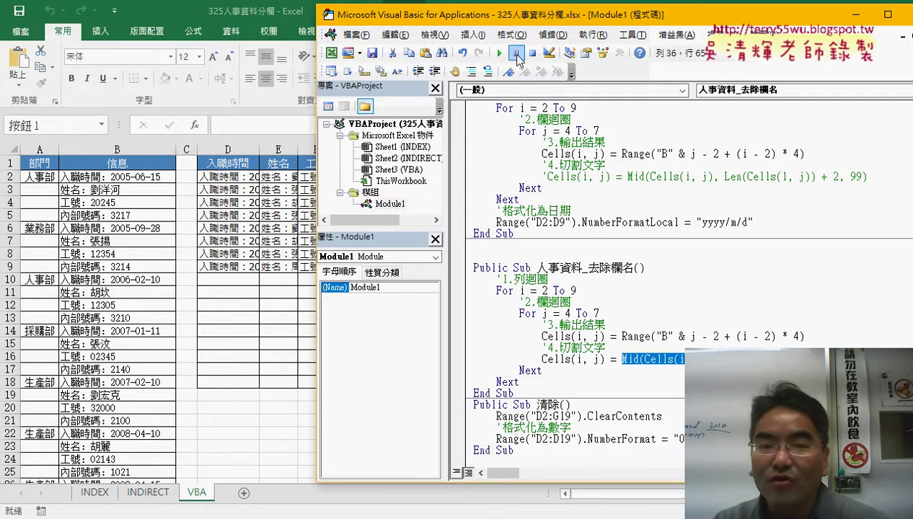
pyautogui.click(500, 53)
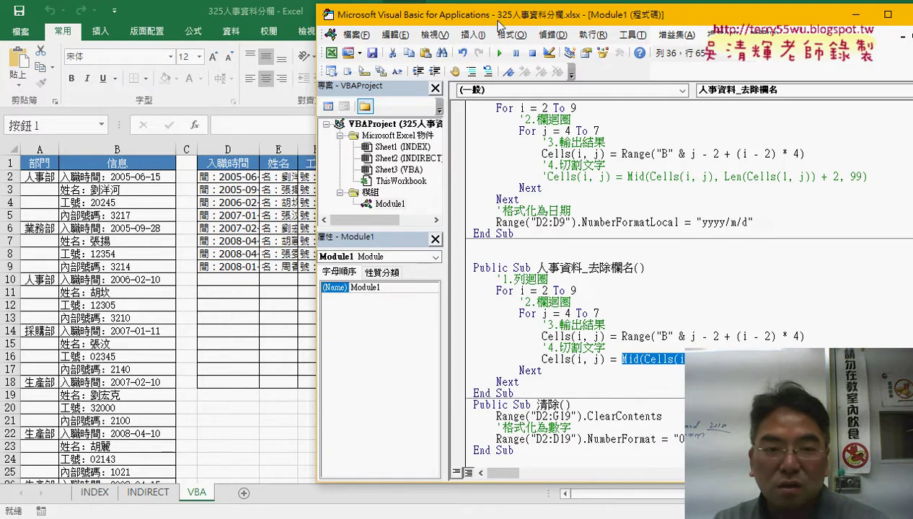
pyautogui.moveTo(499, 24); pyautogui.dragTo(476, 29)
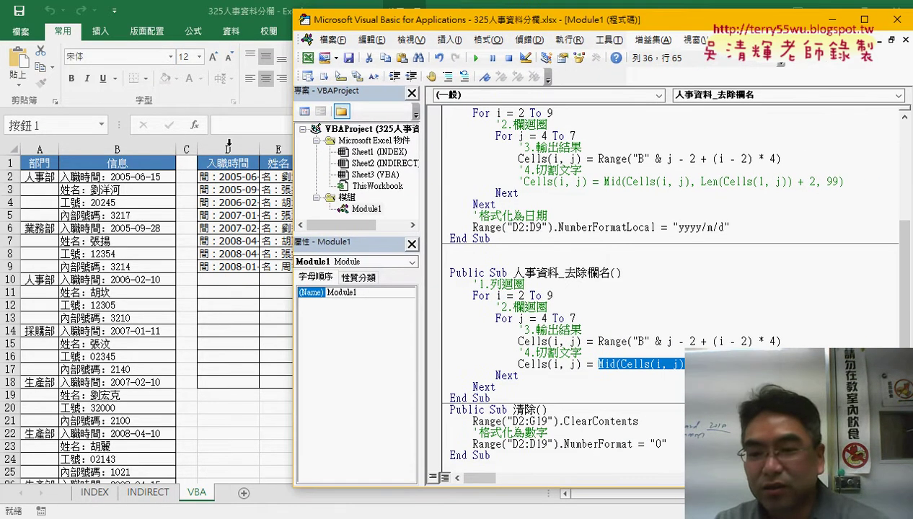
pyautogui.click(717, 365)
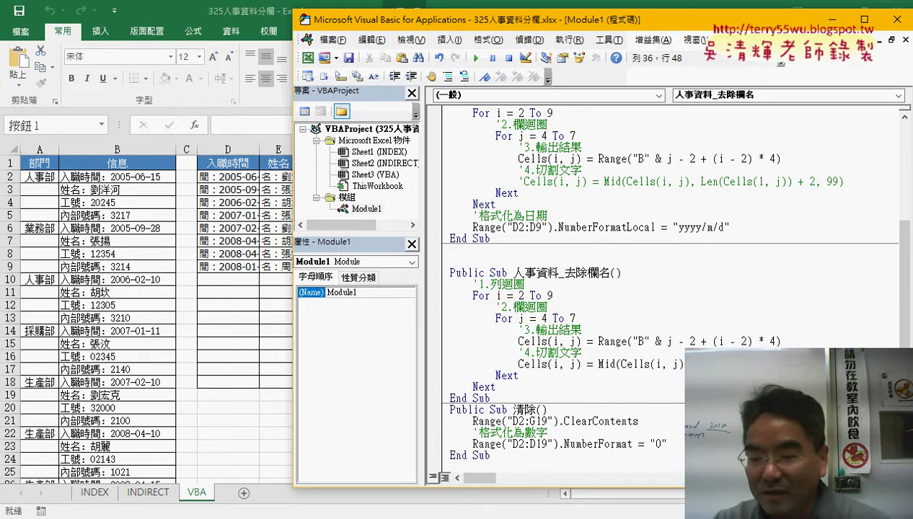
pyautogui.press('Right')
pyautogui.press('Right')
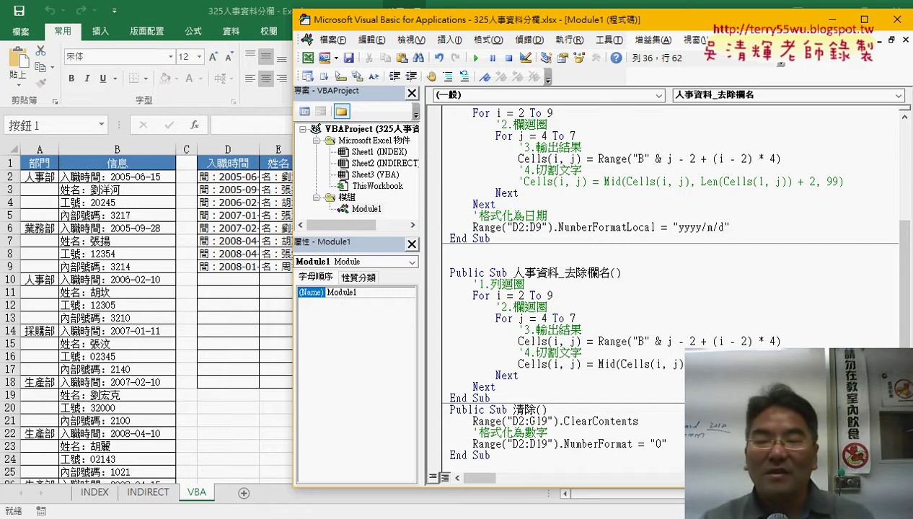
pyautogui.click(814, 326)
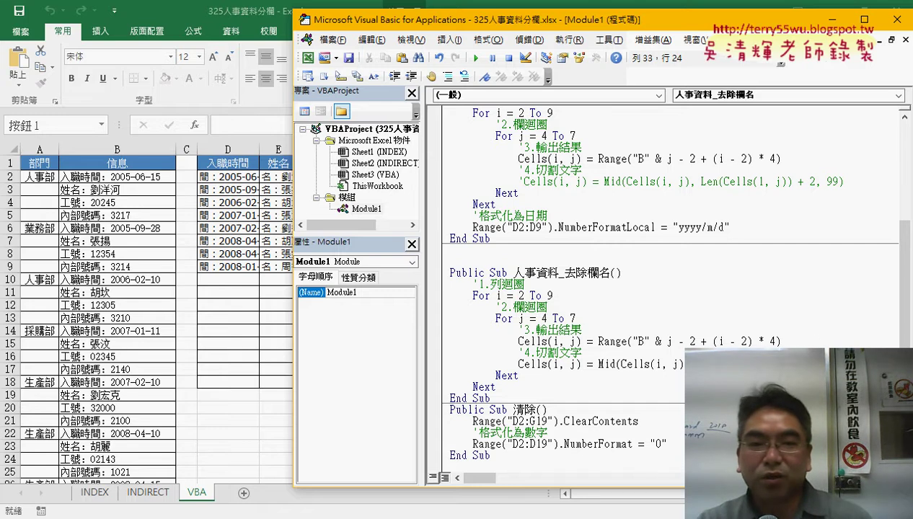
pyautogui.click(476, 57)
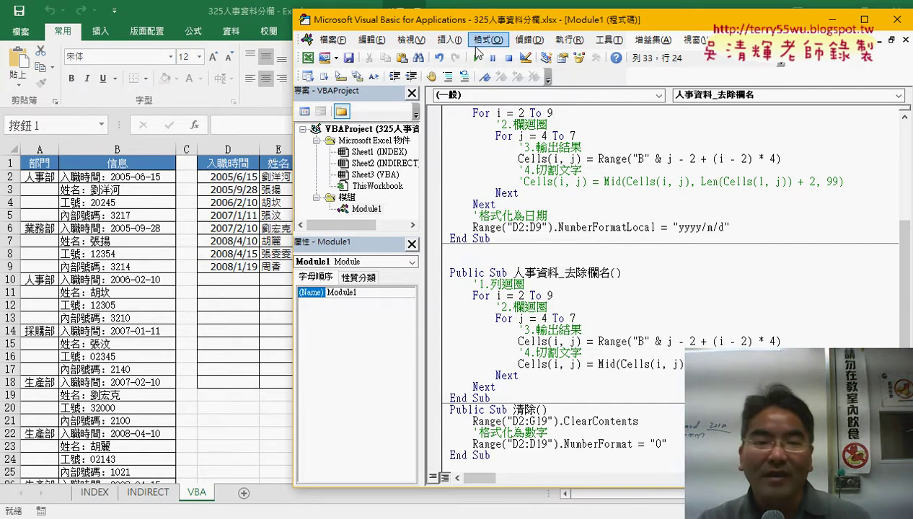
pyautogui.moveTo(484, 23); pyautogui.dragTo(576, 26)
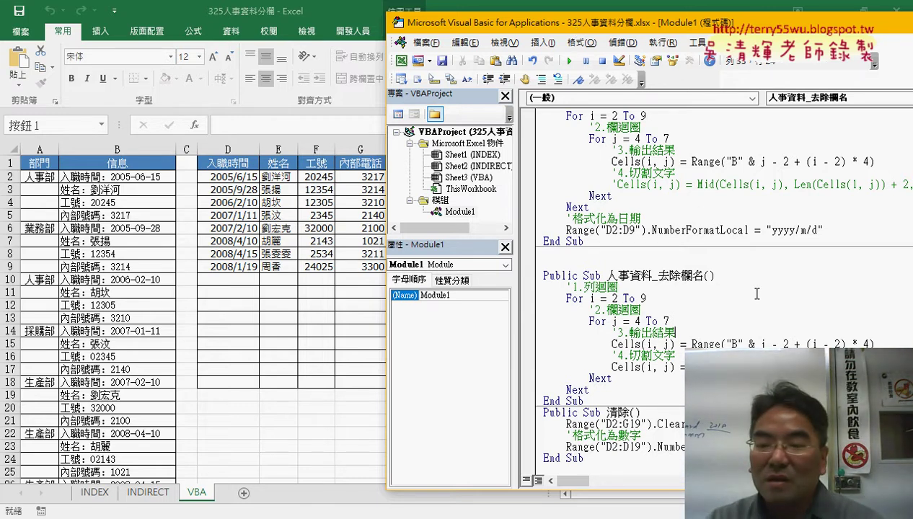
# Step: Run the 清除 macro to empty D2:G9
pyautogui.click(682, 425)
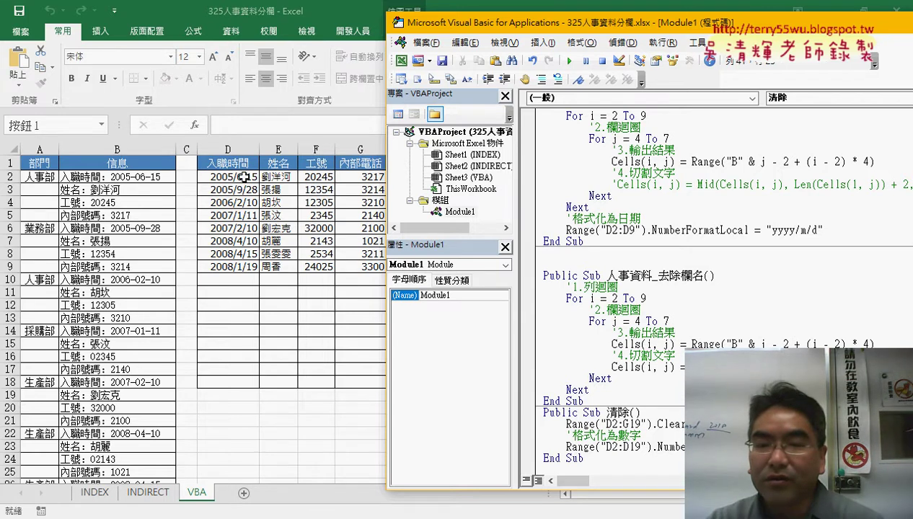
pyautogui.moveTo(387, 237); pyautogui.dragTo(392, 229)
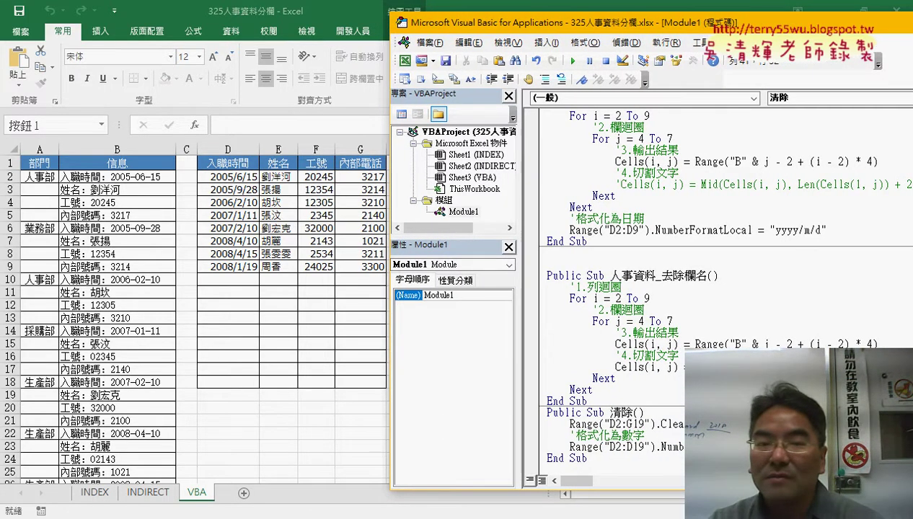
pyautogui.click(573, 61)
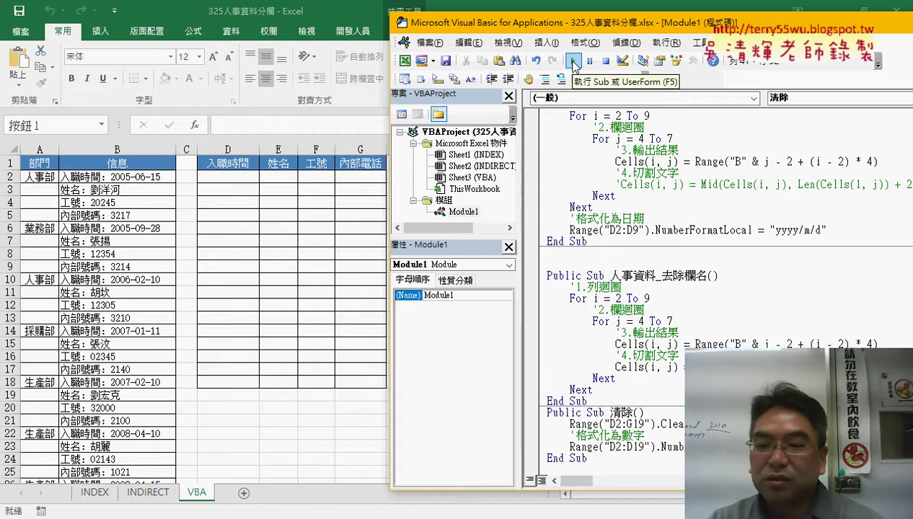
# Step: Comment out the NumberFormat lines in both 清除 and 人事資料_包含欄名
pyautogui.click(672, 451)
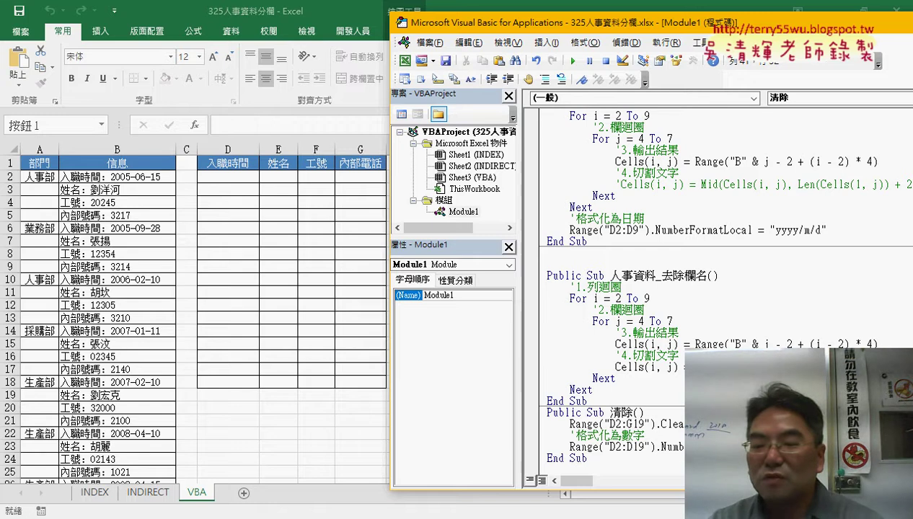
pyautogui.moveTo(674, 447); pyautogui.dragTo(565, 447)
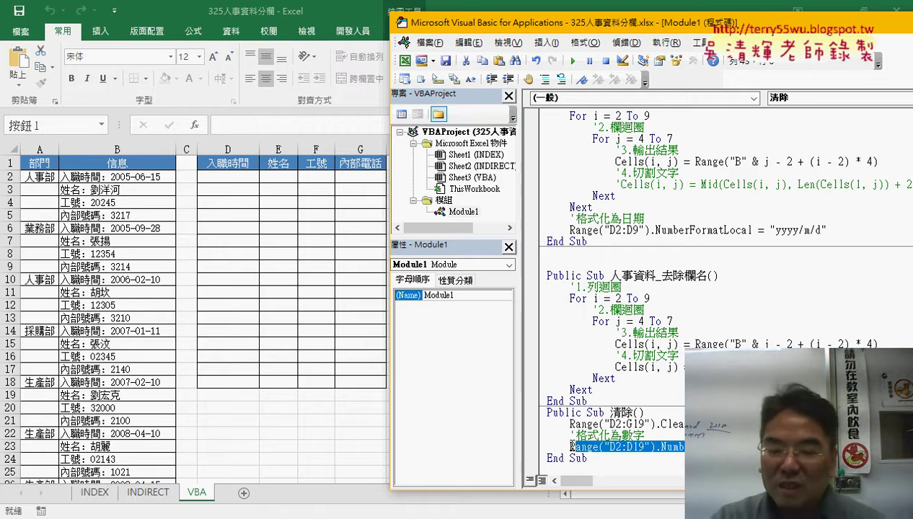
pyautogui.click(566, 447)
pyautogui.write("'")
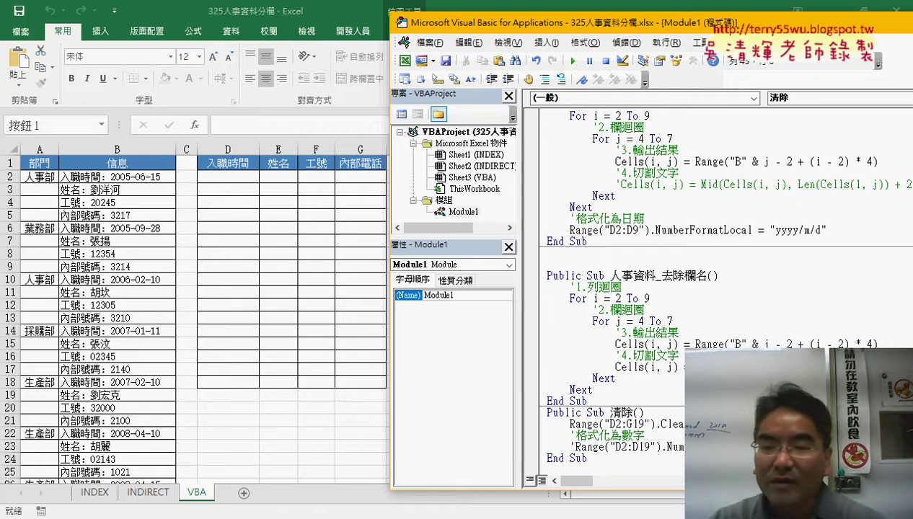
pyautogui.click(573, 231)
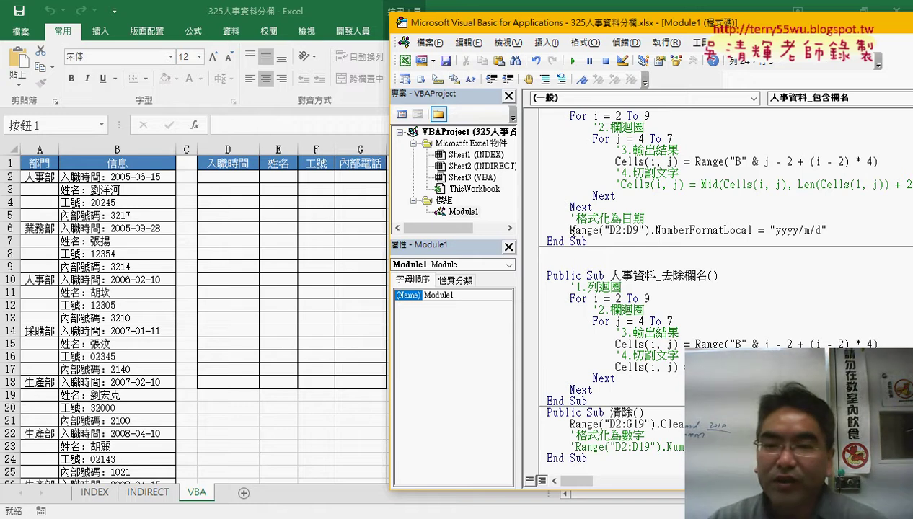
pyautogui.write("'")
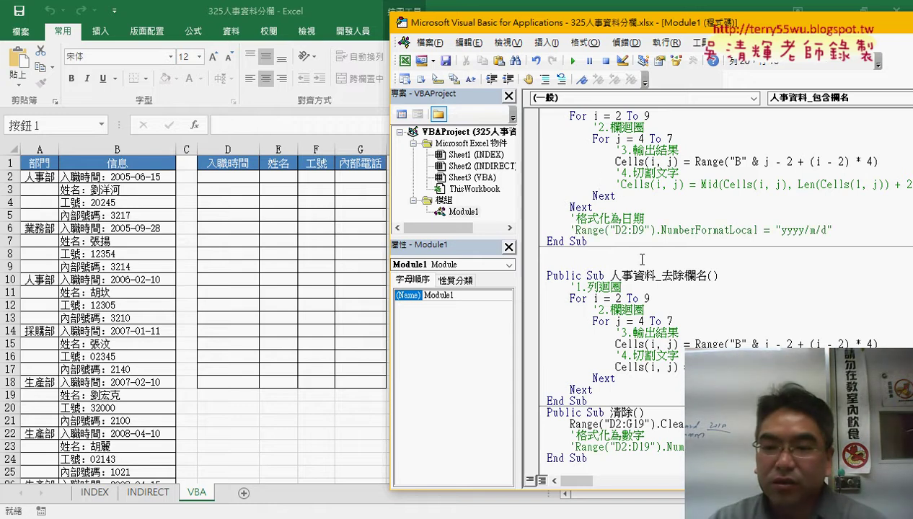
pyautogui.scroll(2, 642, 266)
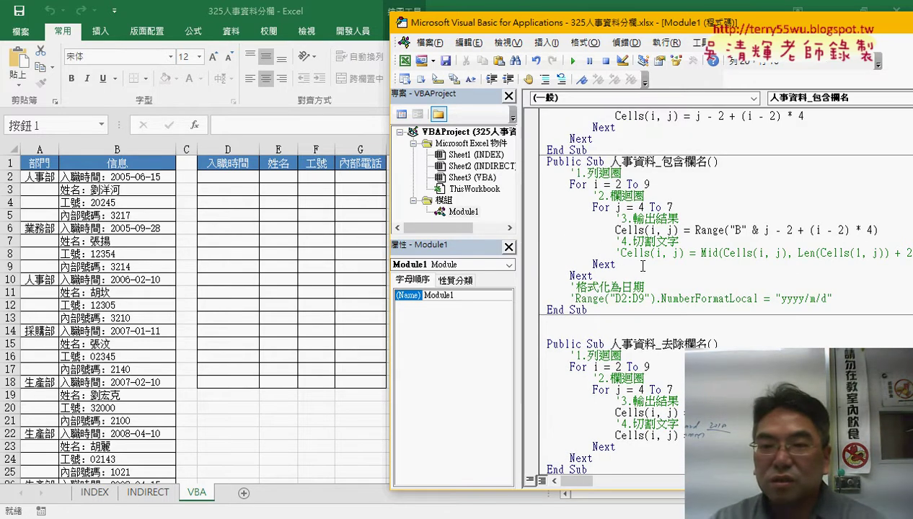
# Step: Run 人事資料_包含欄名 and then 人事資料_去除欄名, leaving dates as serial numbers
pyautogui.click(574, 62)
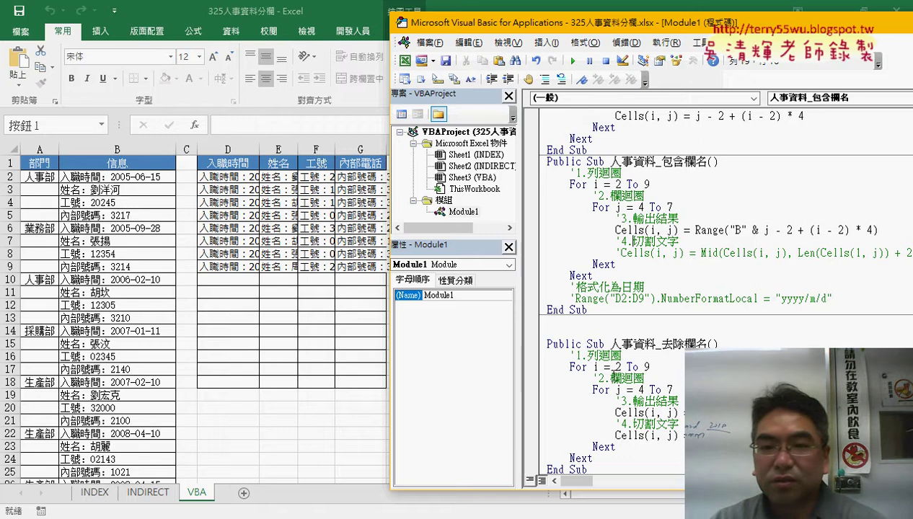
pyautogui.click(608, 369)
pyautogui.click(573, 62)
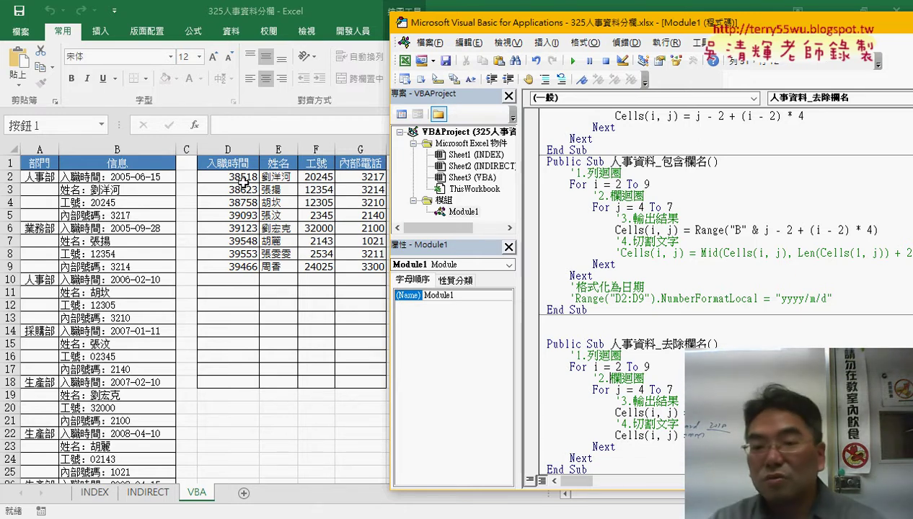
# Step: Uncomment the Range("D2:D9") yyyy/m/d format line and select the join-date cells D2:D9
pyautogui.click(571, 298)
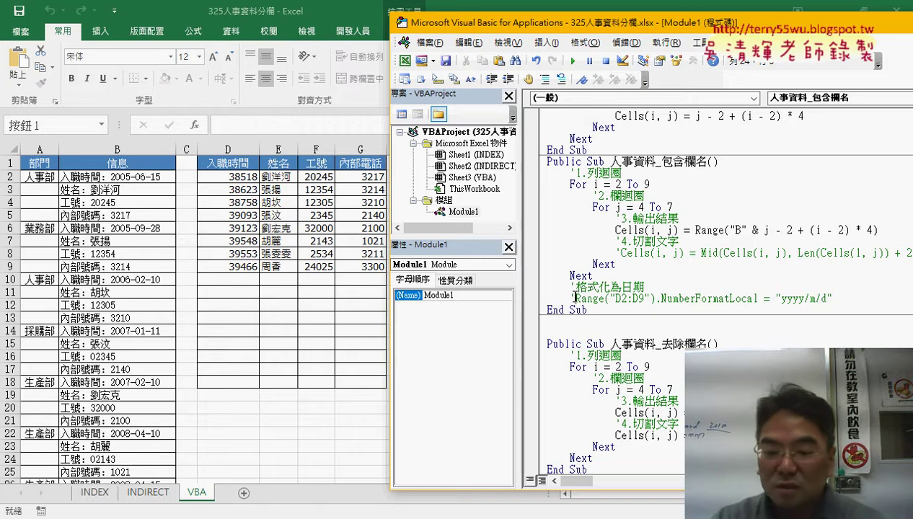
pyautogui.press('Delete')
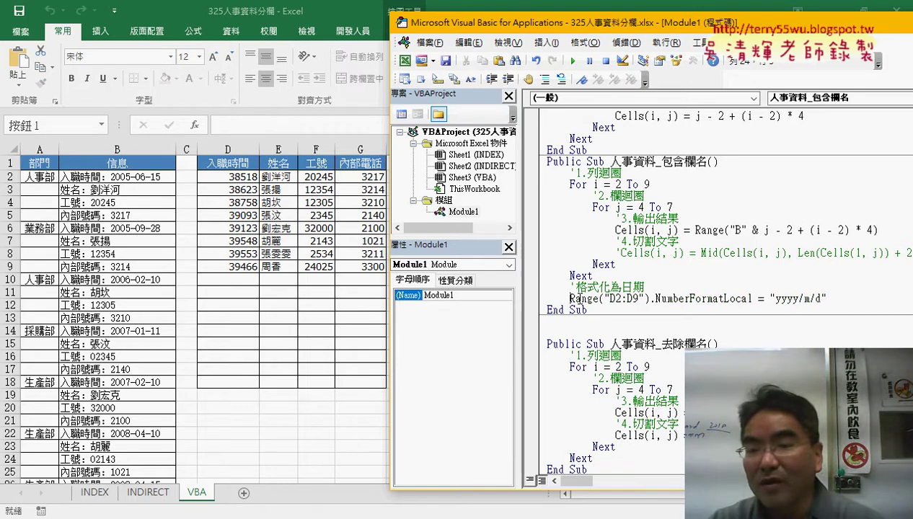
pyautogui.moveTo(650, 298); pyautogui.dragTo(752, 300)
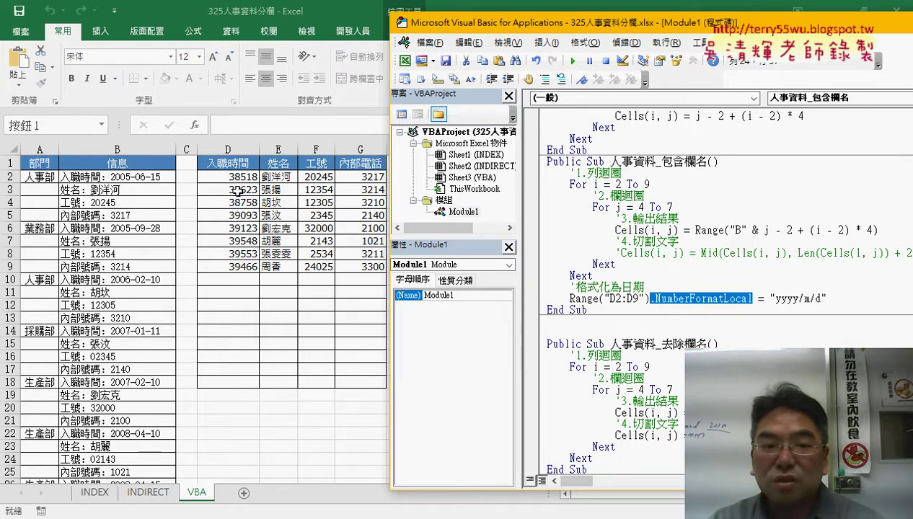
pyautogui.moveTo(234, 176); pyautogui.dragTo(227, 267)
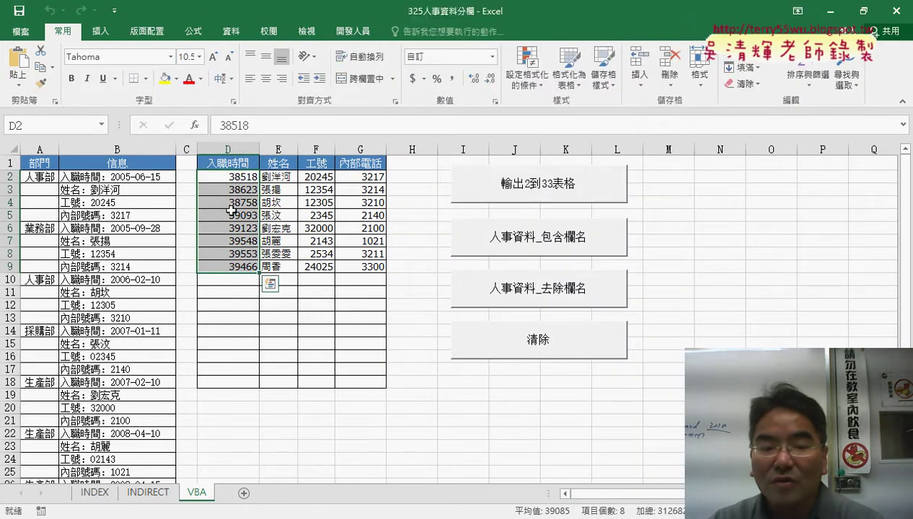
# Step: Preview the Date and Custom yyyy/m/d formats for D2:D9 in Format Cells, then cancel
pyautogui.rightClick(231, 210)
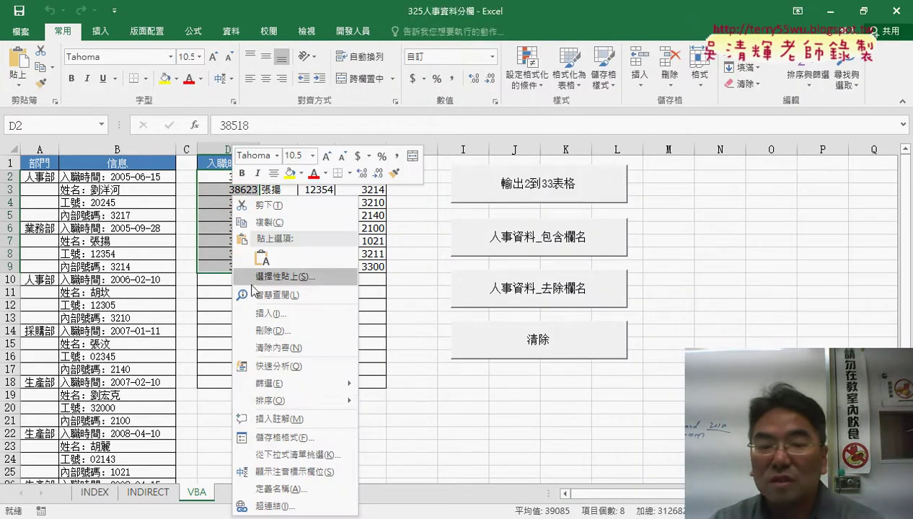
pyautogui.click(283, 438)
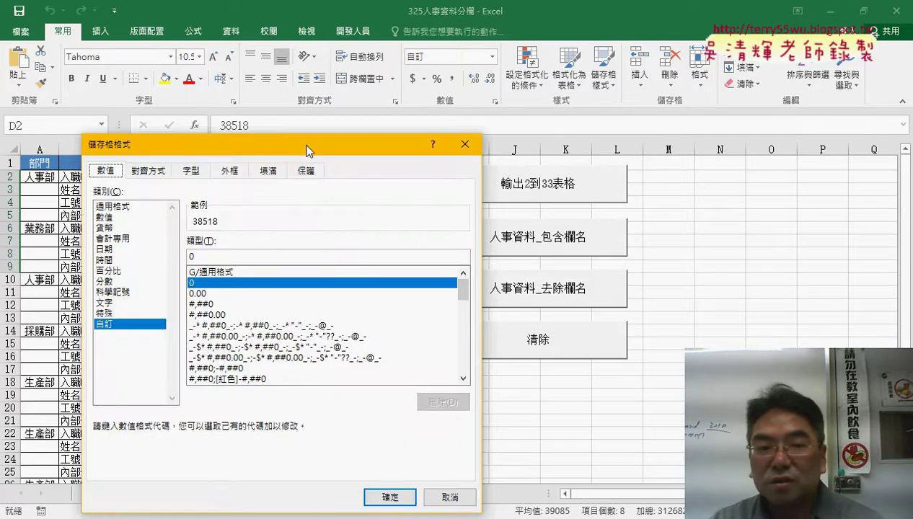
pyautogui.moveTo(306, 150); pyautogui.dragTo(517, 77)
pyautogui.click(323, 177)
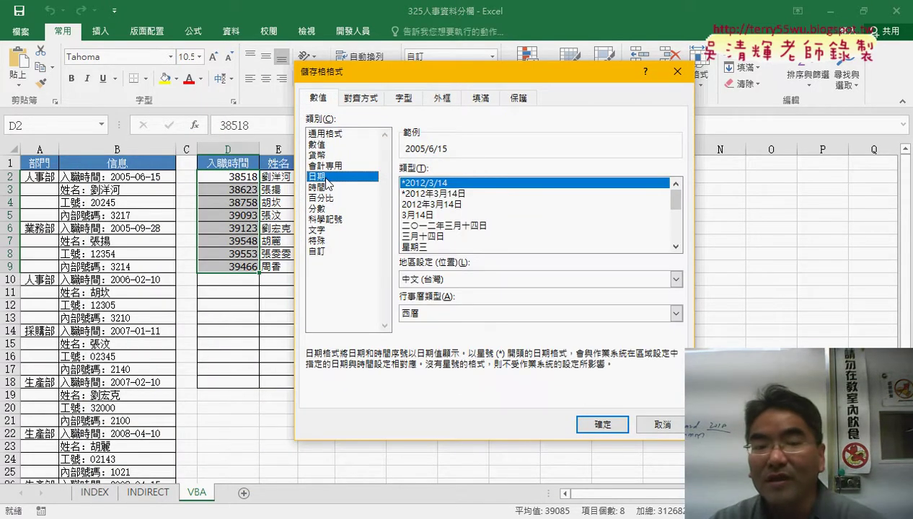
pyautogui.click(324, 252)
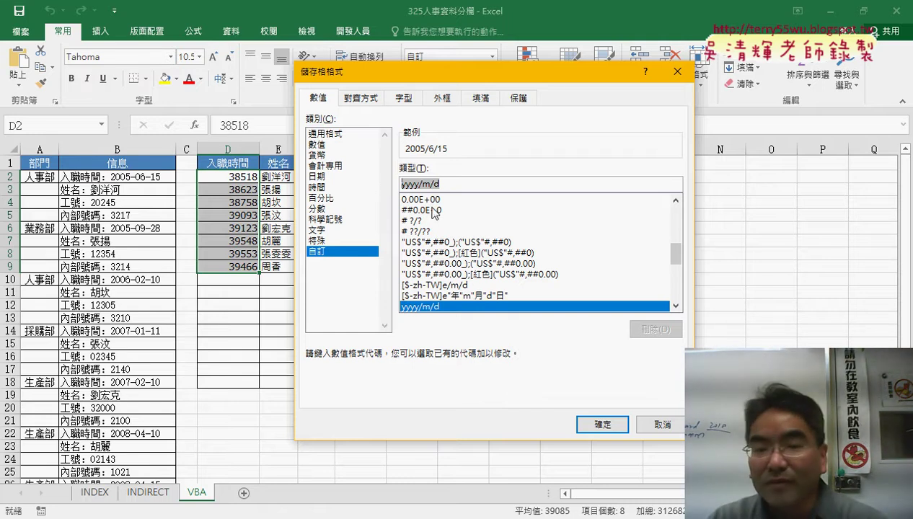
pyautogui.rightClick(430, 186)
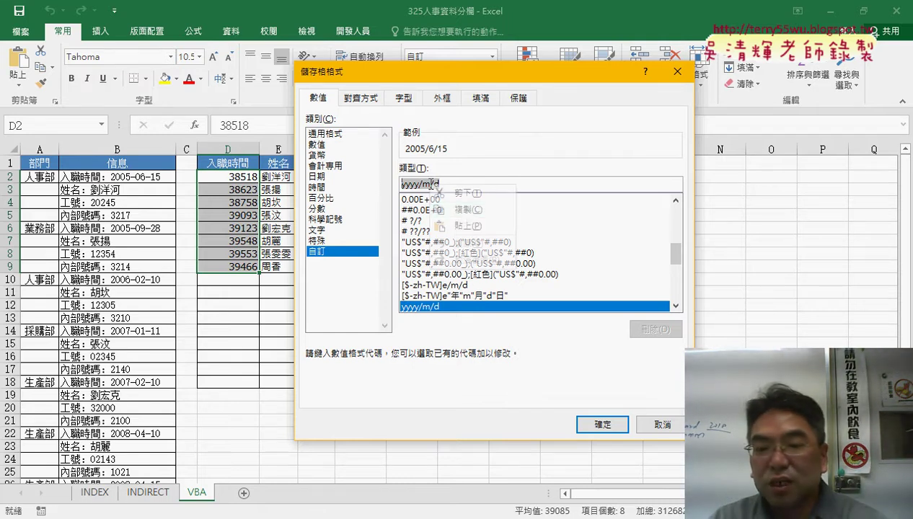
pyautogui.click(663, 426)
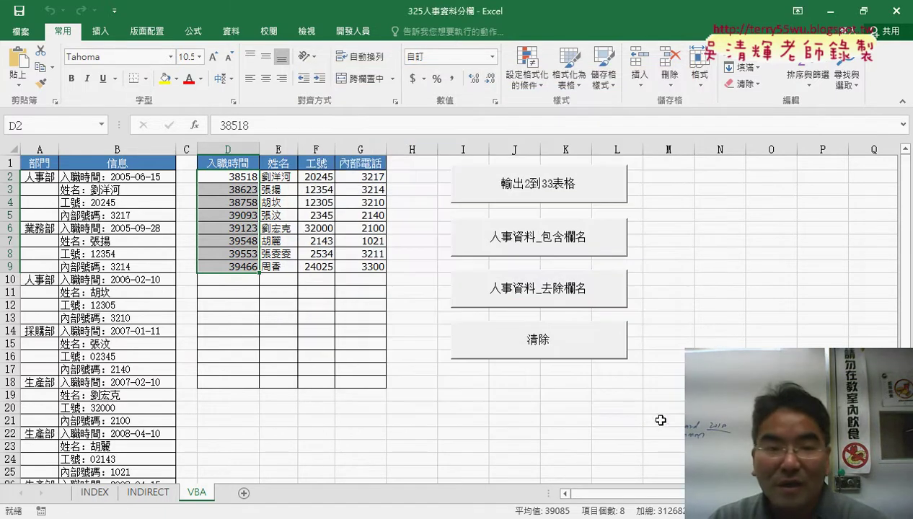
# Step: Open the code of the macro assigned to the 人事資料_包含欄名 button
pyautogui.rightClick(563, 250)
pyautogui.click(612, 363)
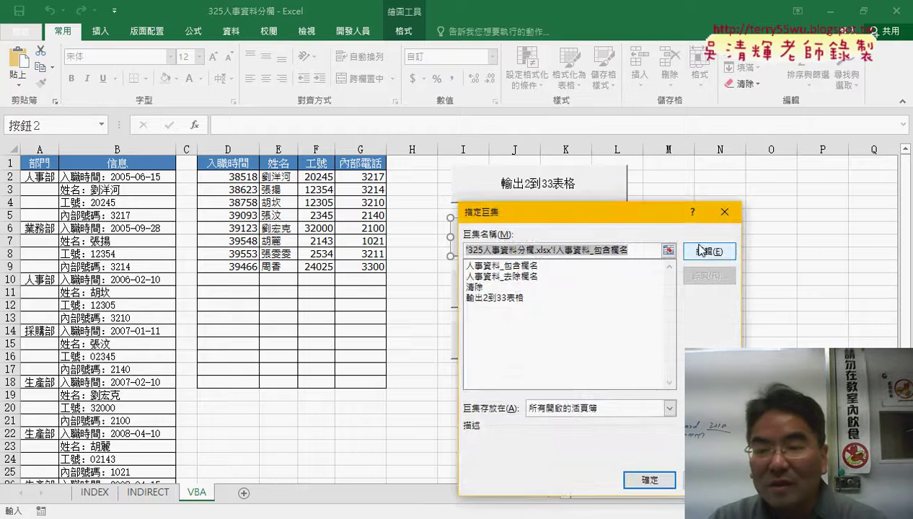
pyautogui.click(710, 249)
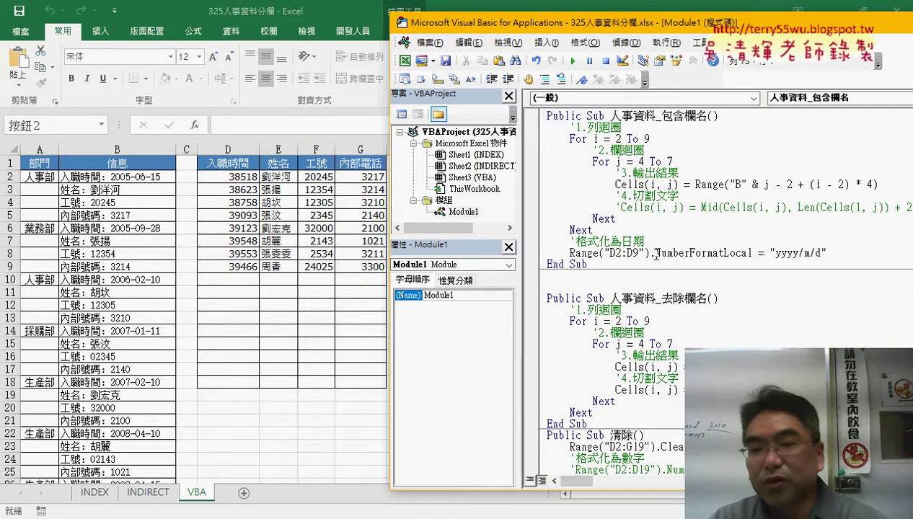
# Step: Retype the date line as Range("D2:D9").NumberFormatLocal = "yyyy/m/d" using IntelliSense
pyautogui.moveTo(650, 254); pyautogui.dragTo(830, 253)
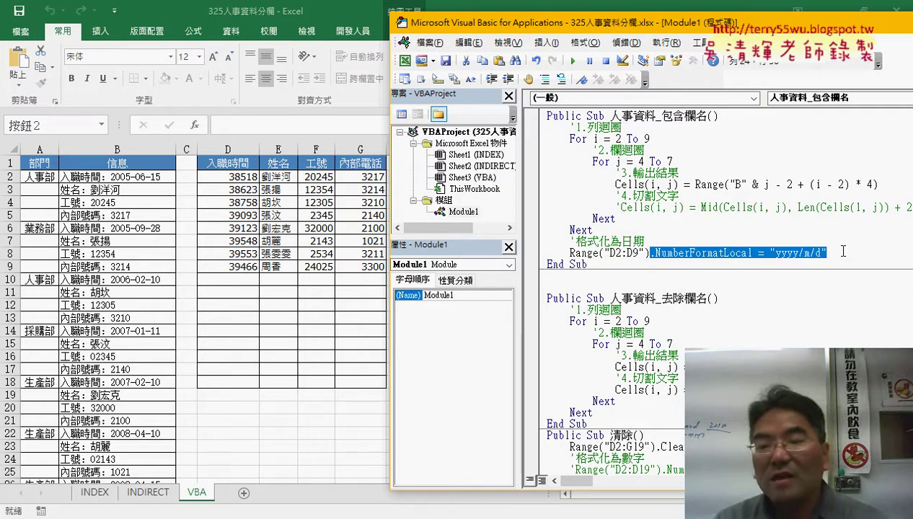
pyautogui.write('.')
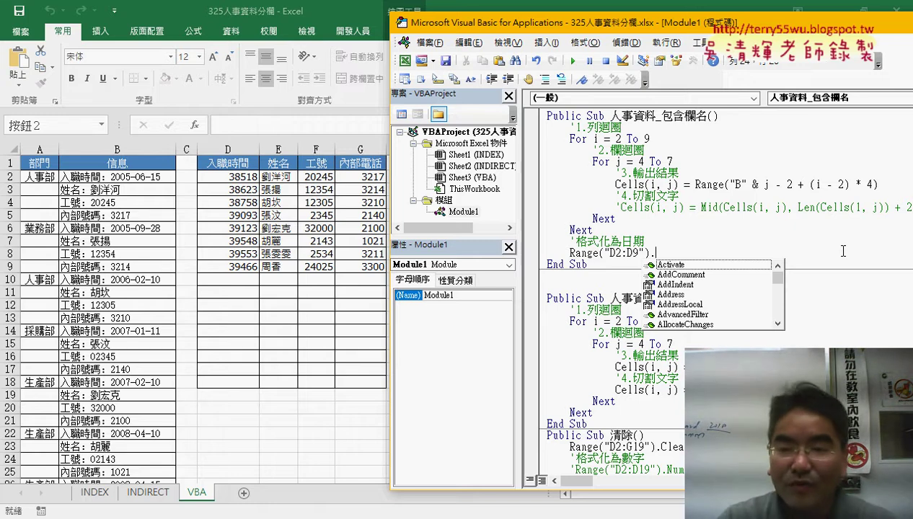
pyautogui.write('n')
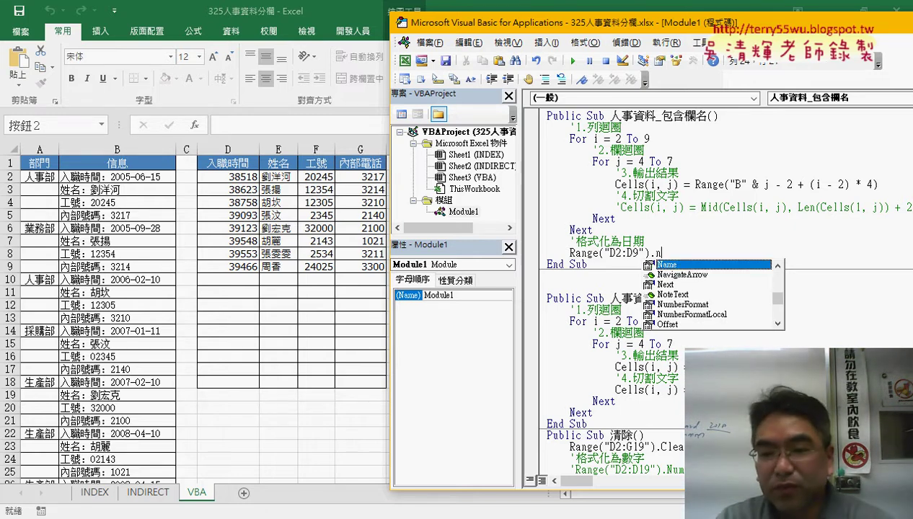
pyautogui.press('Down')
pyautogui.press('Down')
pyautogui.press('Down')
pyautogui.press('Down')
pyautogui.press('Down')
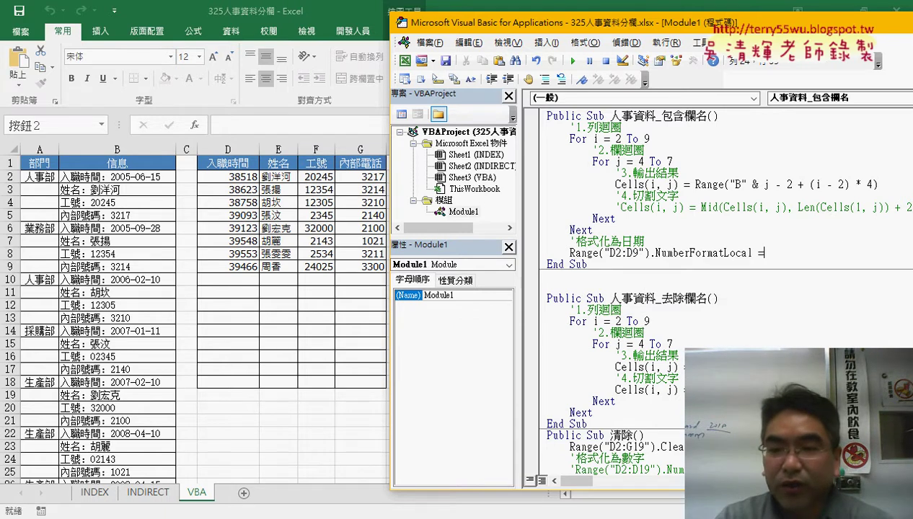
pyautogui.write('""')
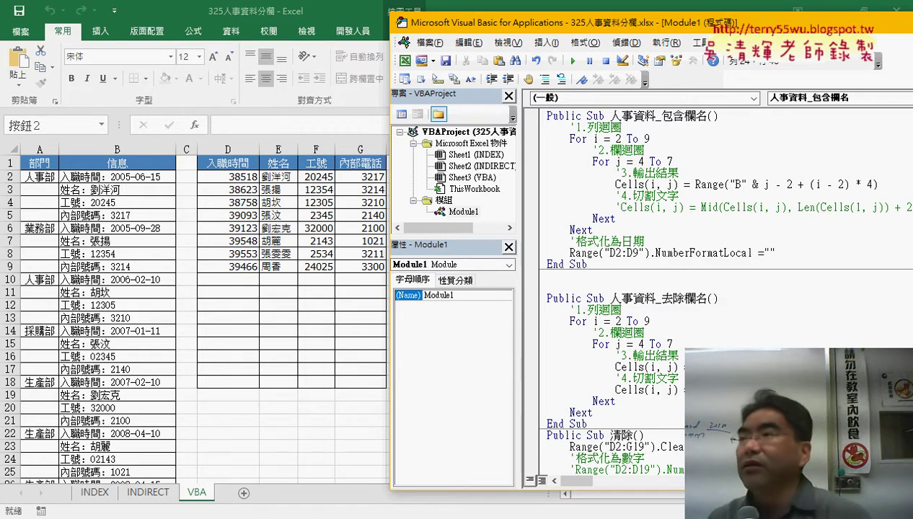
pyautogui.write('yyyy/m/d')
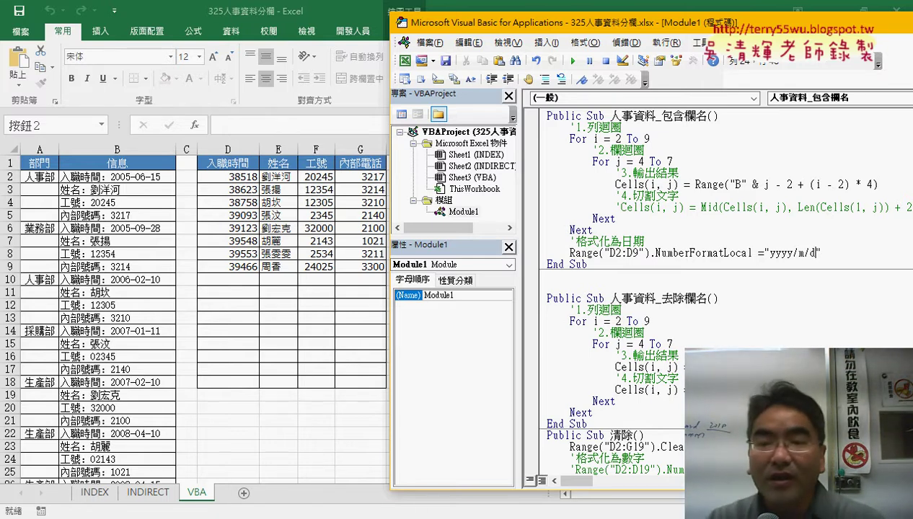
# Step: Commit the date-format line and run 人事資料_包含欄名 and 人事資料_去除欄名 to show yyyy/m/d dates
pyautogui.click(685, 219)
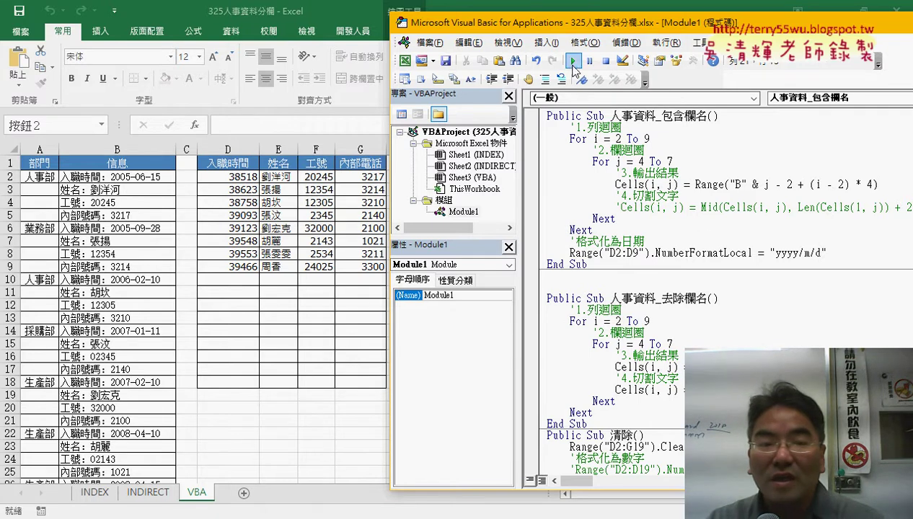
pyautogui.click(574, 63)
pyautogui.click(681, 355)
pyautogui.click(573, 61)
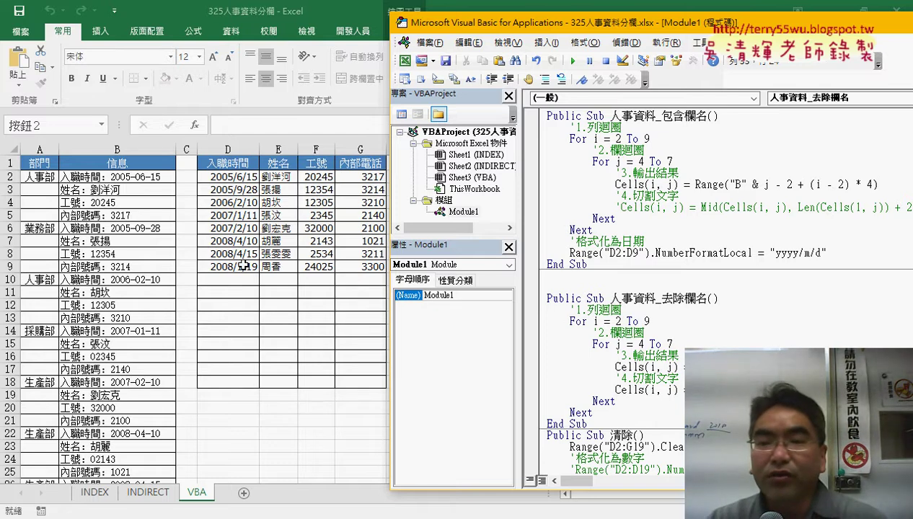
# Step: Run the 輸出2到33表格 macro to fill D2:G9 with 2 to 33
pyautogui.scroll(1, 613, 288)
pyautogui.scroll(3, 613, 288)
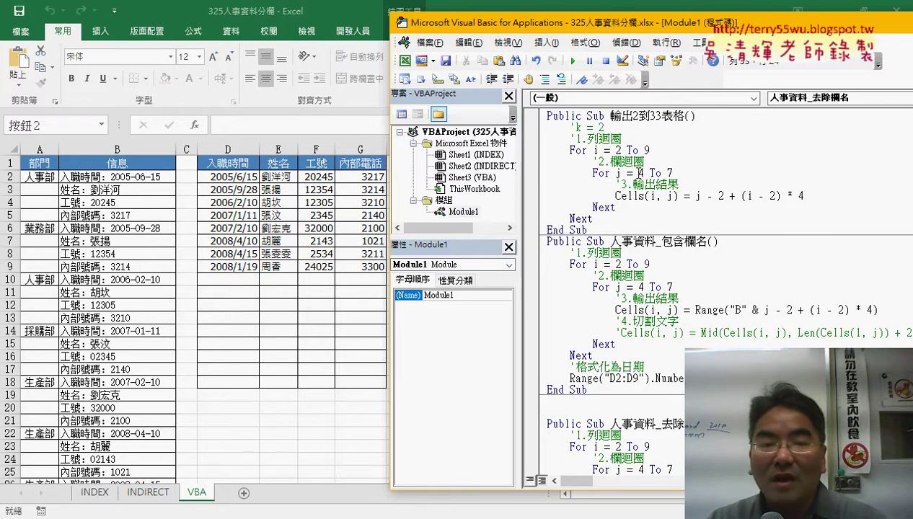
pyautogui.click(638, 173)
pyautogui.click(573, 61)
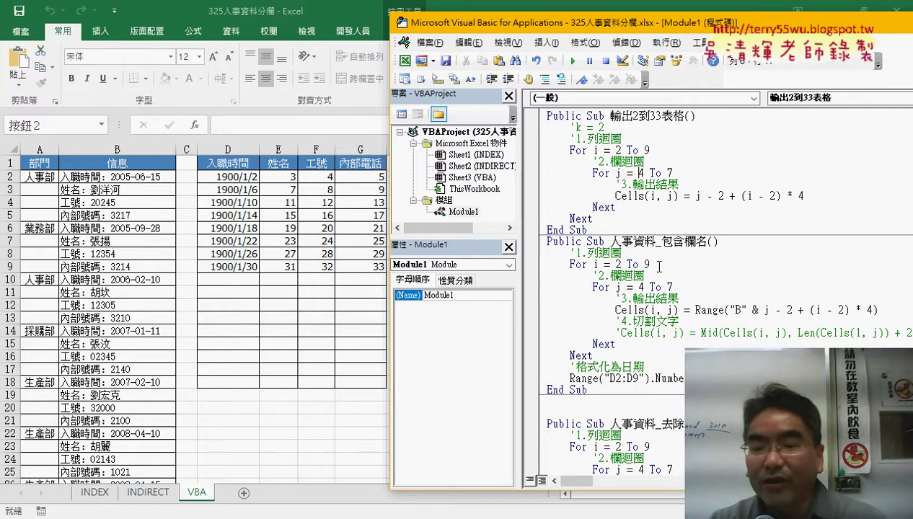
pyautogui.scroll(-4, 658, 267)
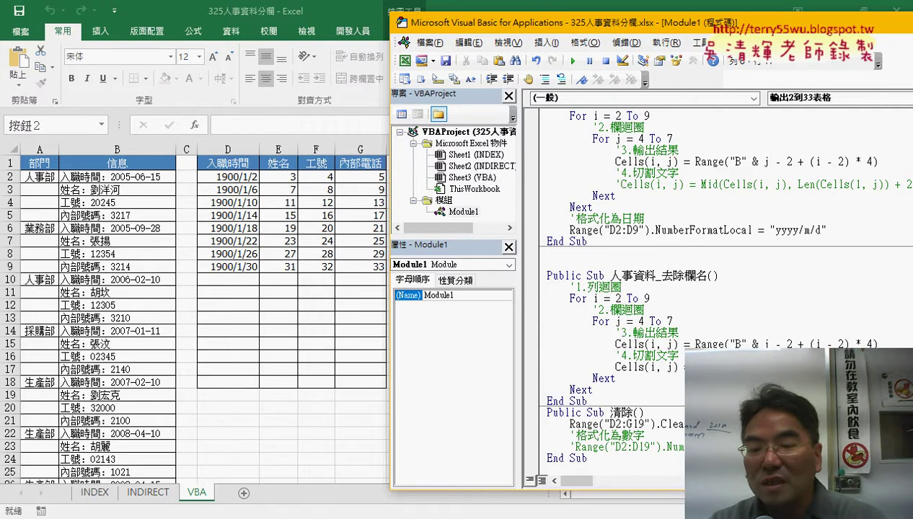
# Step: Copy 清除's uncommented Range("D2:D19").NumberFormat = "0" line before End Sub of 輸出2到33表格 and rerun it
pyautogui.click(571, 448)
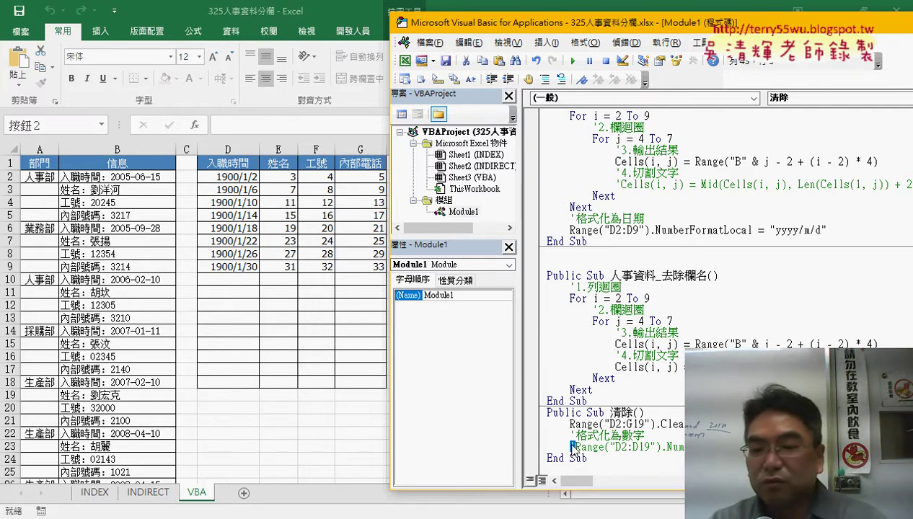
pyautogui.press('Delete')
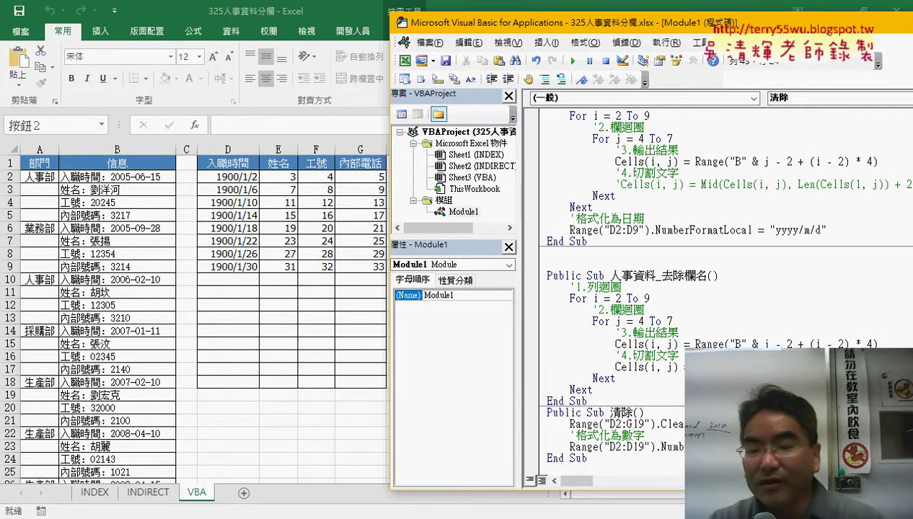
pyautogui.moveTo(680, 447); pyautogui.dragTo(570, 447)
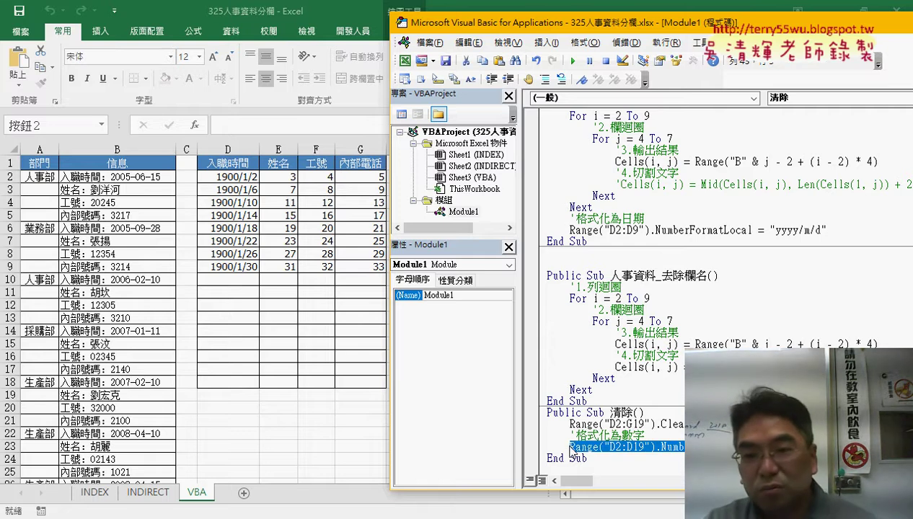
pyautogui.scroll(4, 655, 395)
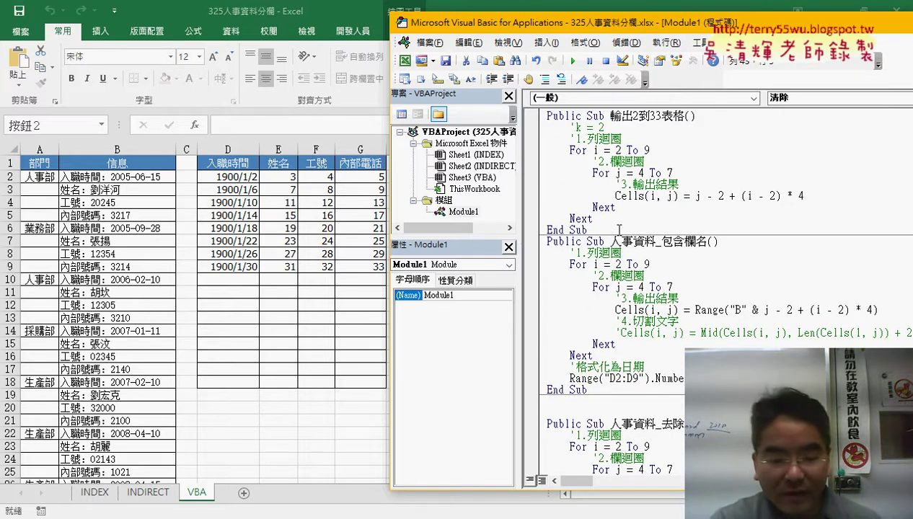
pyautogui.click(599, 218)
pyautogui.press('Return')
pyautogui.write('Range("D2:D19").NumberFormat = "0"')
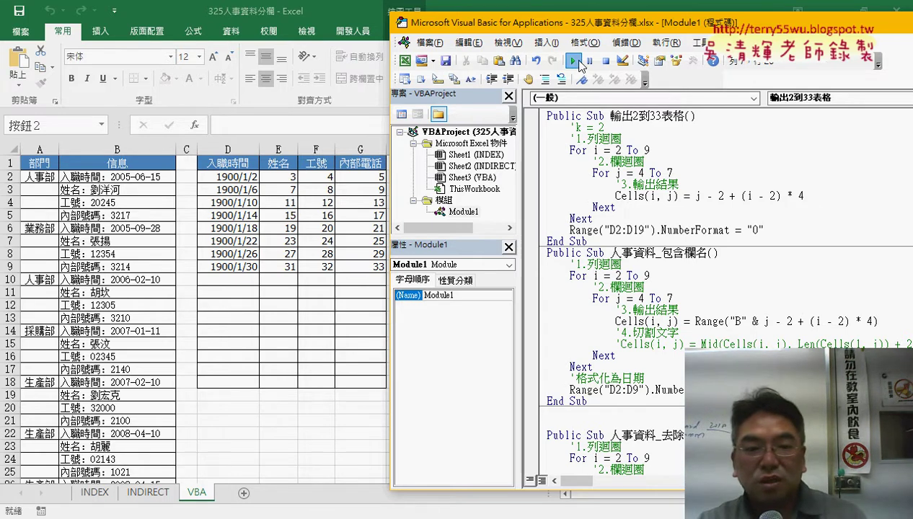
pyautogui.click(572, 61)
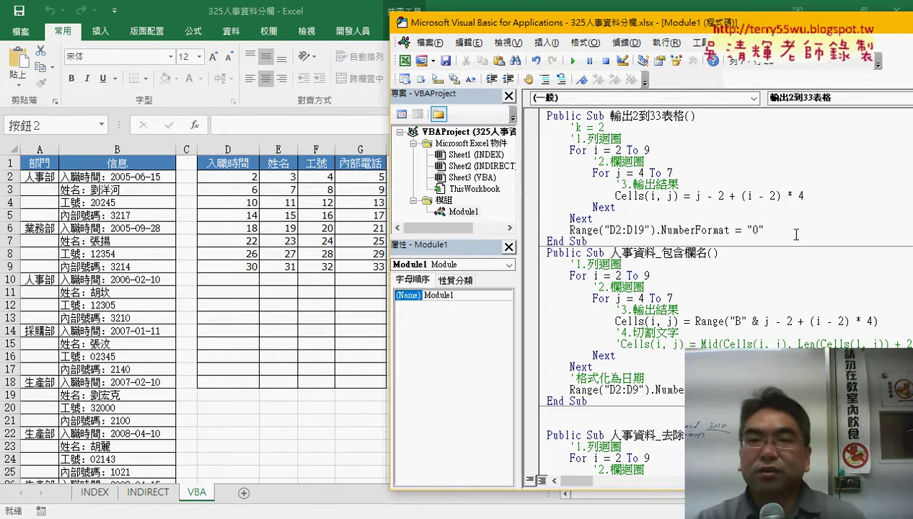
pyautogui.moveTo(763, 230); pyautogui.dragTo(747, 230)
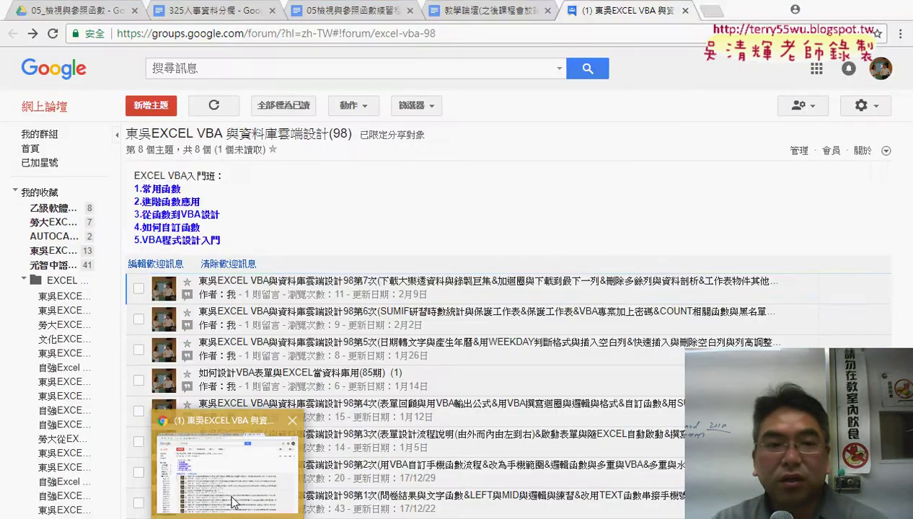
# Step: Switch to the 325人事資料分欄 Google Doc in Chrome and scroll up through its notes
pyautogui.click(233, 503)
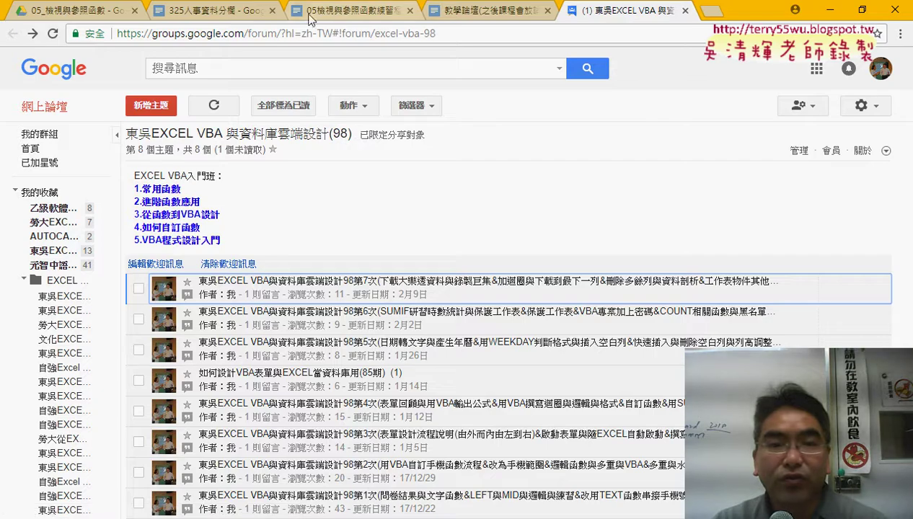
pyautogui.click(237, 14)
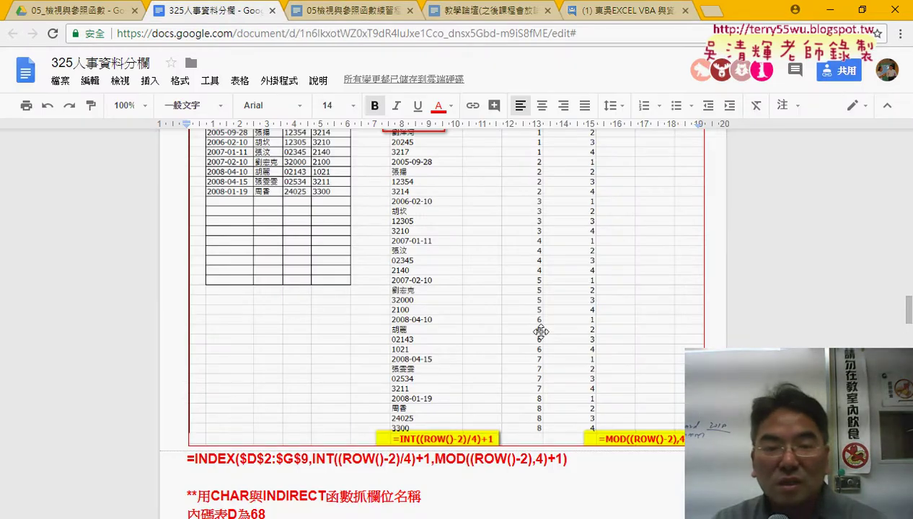
pyautogui.scroll(-3, 539, 328)
pyautogui.scroll(1, 539, 330)
pyautogui.scroll(10, 541, 332)
pyautogui.scroll(10, 541, 332)
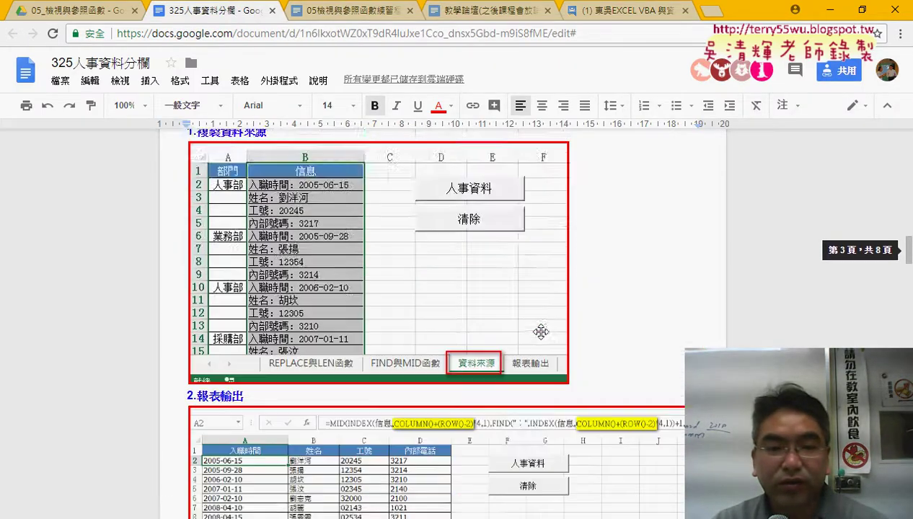
pyautogui.scroll(10, 541, 332)
pyautogui.scroll(10, 542, 332)
pyautogui.scroll(2, 543, 332)
pyautogui.scroll(2, 542, 331)
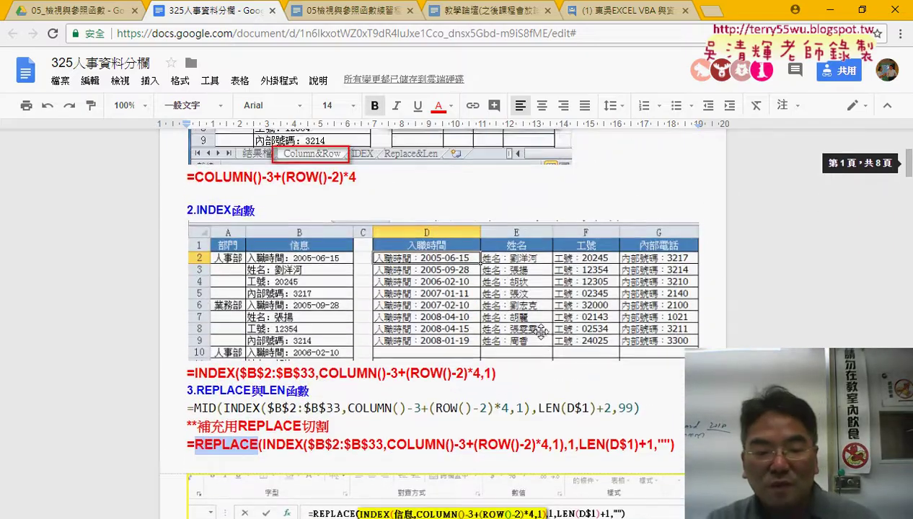
pyautogui.scroll(2, 542, 332)
# Step: Scroll down to the 四欄轉回單欄 section and highlight its heading
pyautogui.scroll(-2, 542, 332)
pyautogui.scroll(-5, 541, 332)
pyautogui.scroll(-5, 541, 332)
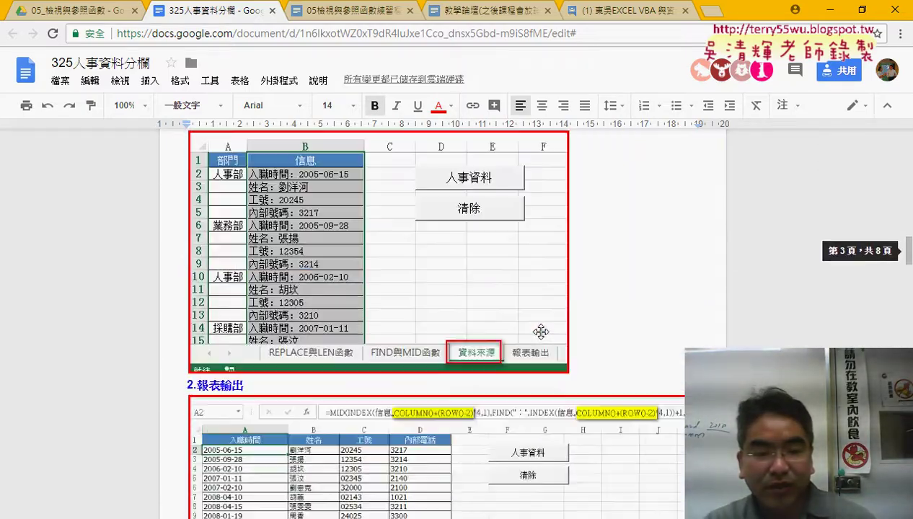
pyautogui.scroll(-5, 541, 332)
pyautogui.scroll(-1, 541, 330)
pyautogui.scroll(-5, 893, 338)
pyautogui.scroll(-5, 893, 338)
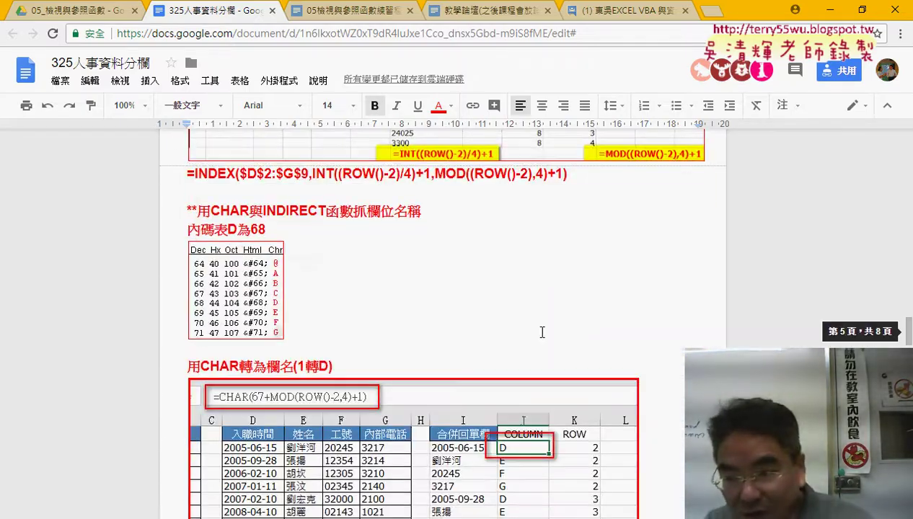
pyautogui.moveTo(908, 330)
pyautogui.mouseDown()
pyautogui.moveTo(909, 235)
pyautogui.moveTo(900, 303)
pyautogui.mouseUp()
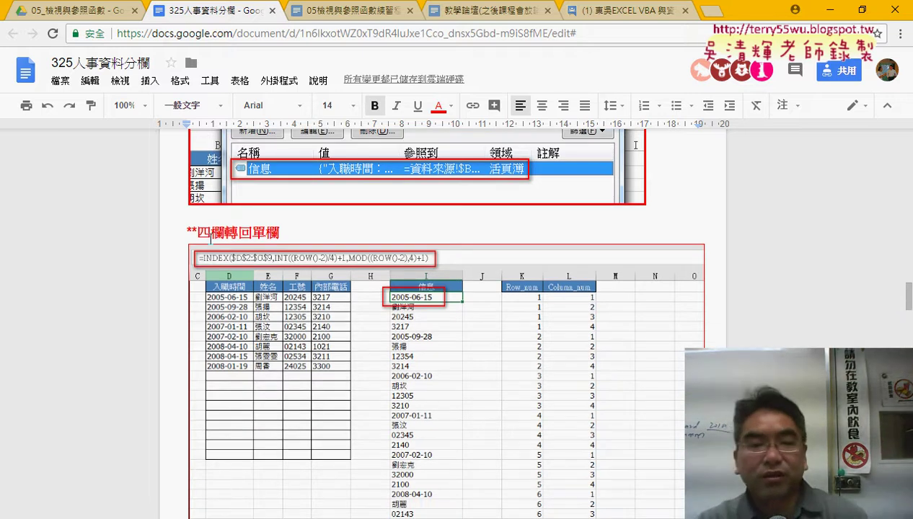
pyautogui.moveTo(197, 232); pyautogui.dragTo(279, 232)
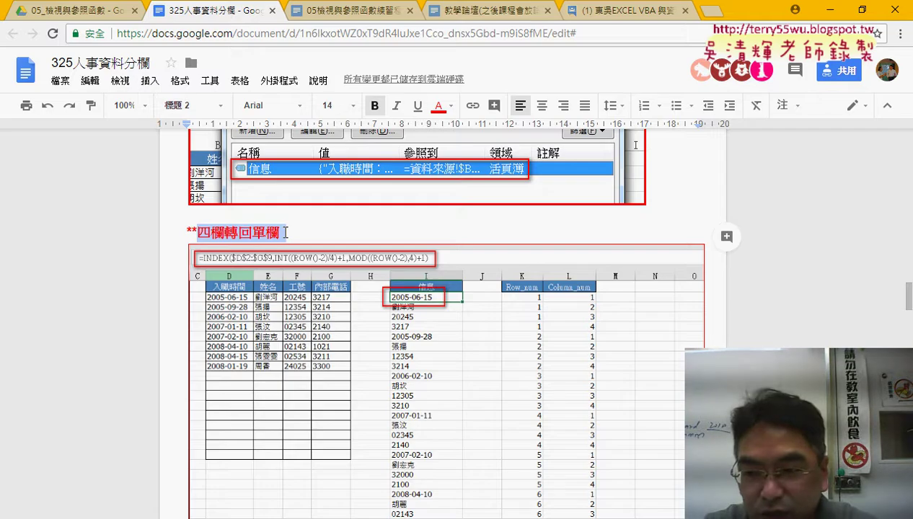
pyautogui.moveTo(909, 302)
pyautogui.mouseDown()
pyautogui.moveTo(909, 150)
pyautogui.moveTo(910, 339)
pyautogui.mouseUp()
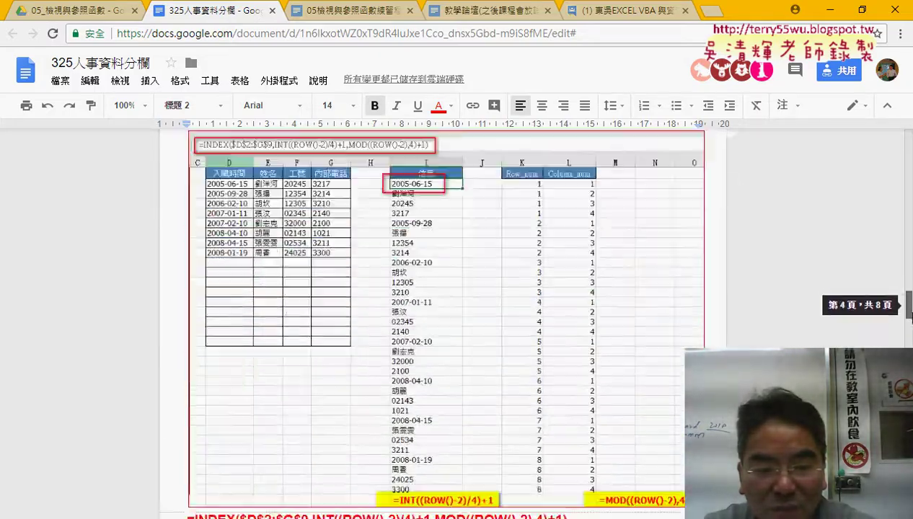
pyautogui.scroll(-2, 447, 317)
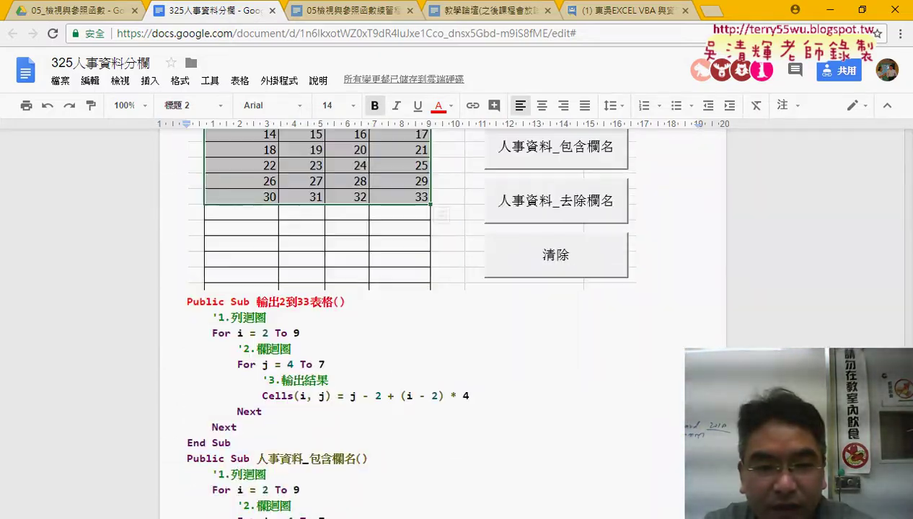
pyautogui.scroll(-2, 447, 317)
pyautogui.scroll(-1, 447, 317)
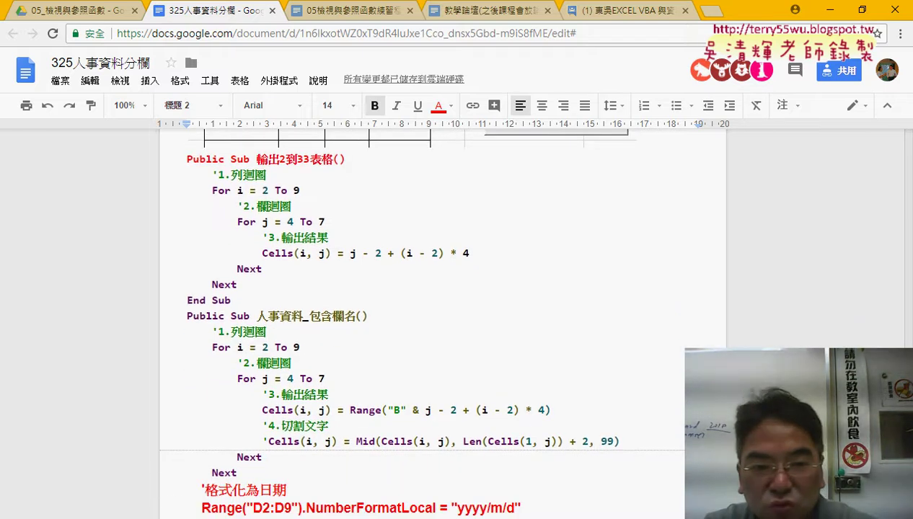
pyautogui.click(335, 171)
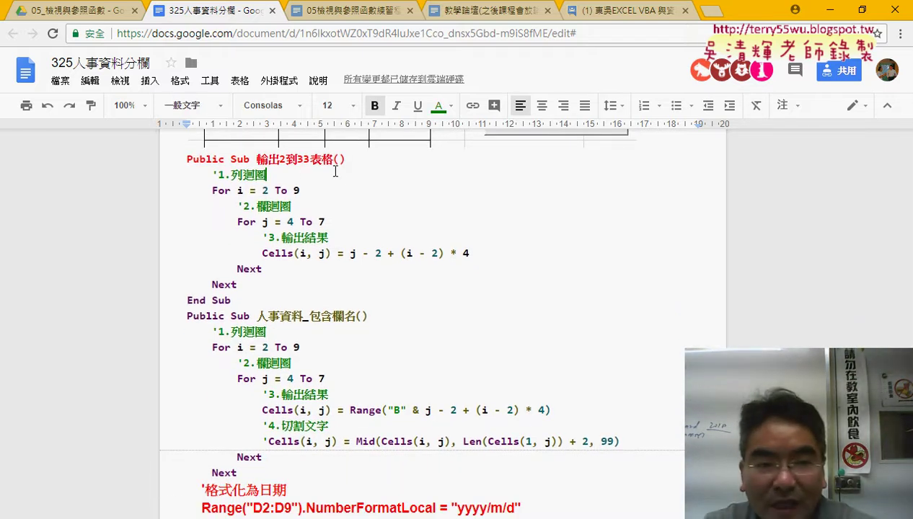
pyautogui.moveTo(357, 163); pyautogui.dragTo(197, 163)
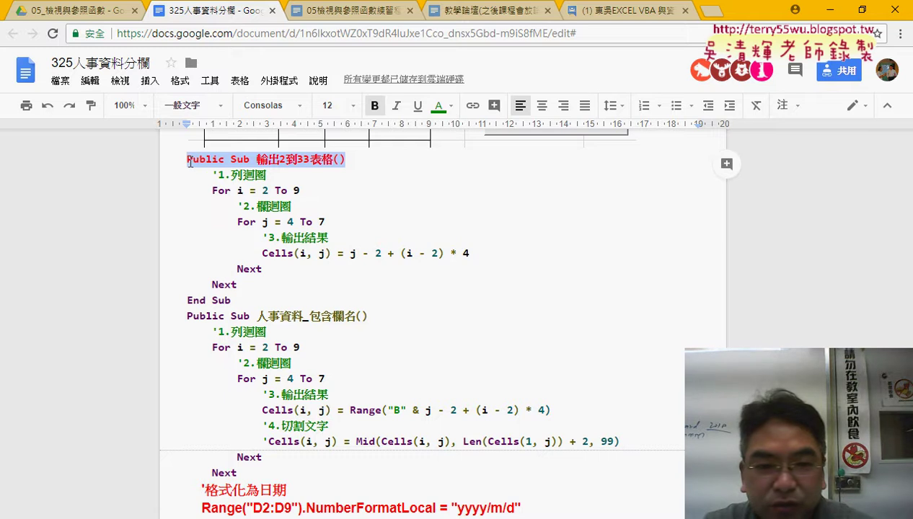
pyautogui.scroll(-3, 313, 229)
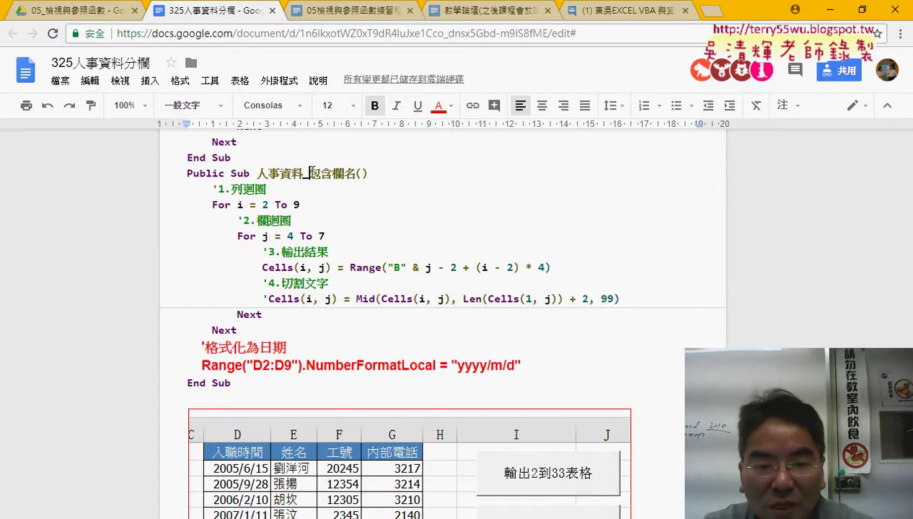
pyautogui.moveTo(310, 173); pyautogui.dragTo(352, 173)
pyautogui.scroll(-5, 389, 206)
pyautogui.scroll(-3, 390, 207)
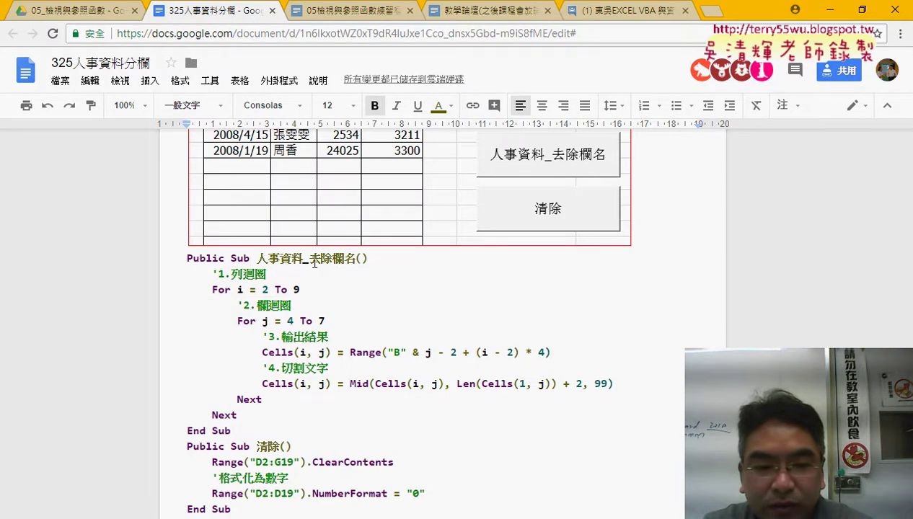
pyautogui.moveTo(314, 263); pyautogui.dragTo(356, 259)
pyautogui.scroll(-1, 410, 274)
pyautogui.scroll(-3, 410, 275)
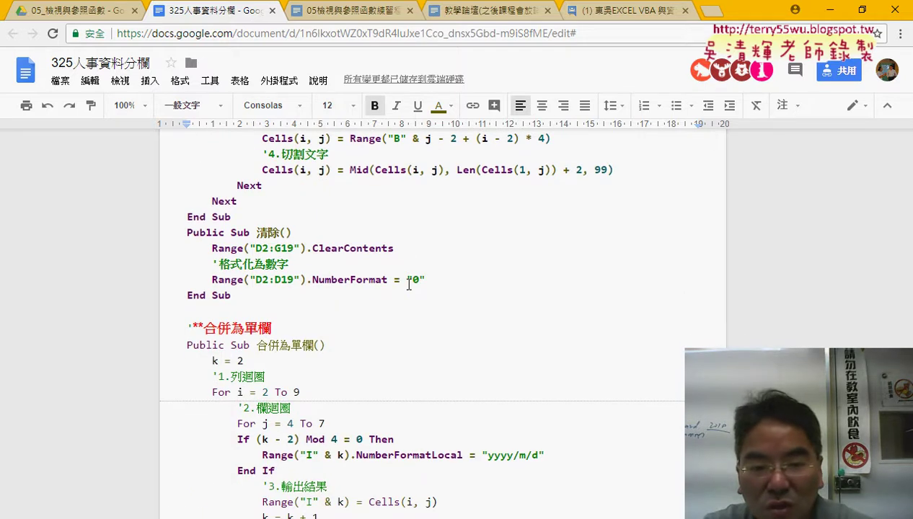